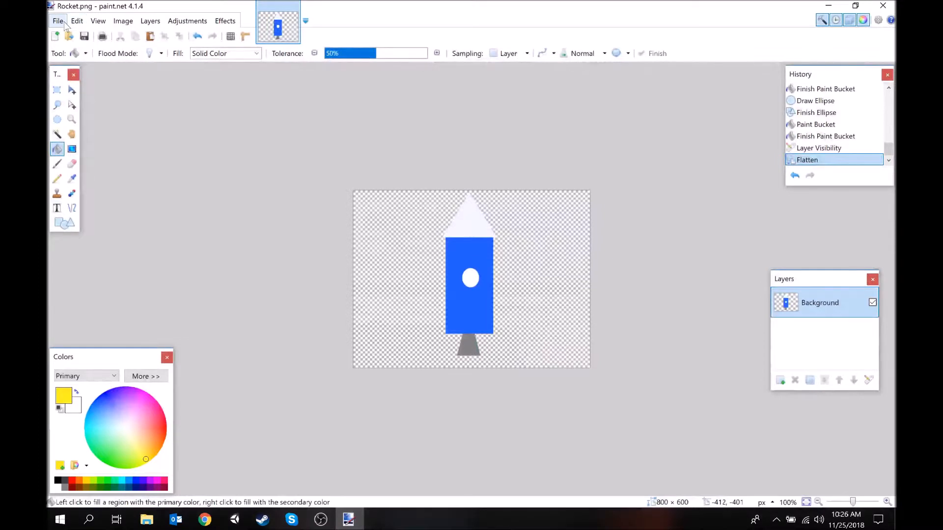
- Create a new image 800 pixels wide and 600 pixels high
click(71, 35)
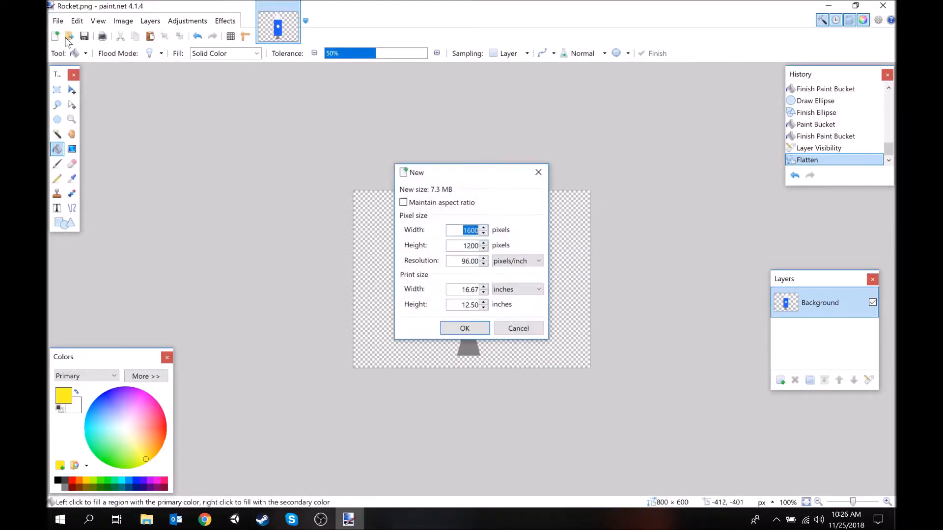
text(800)
key(Tab)
text(600)
key(Return)
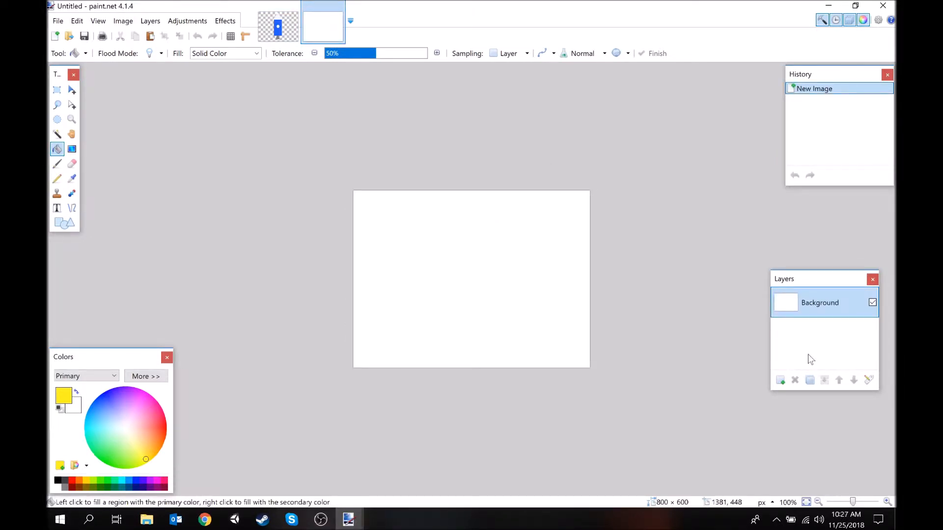
- Add a new layer above the background and name it Explosion 1
click(780, 381)
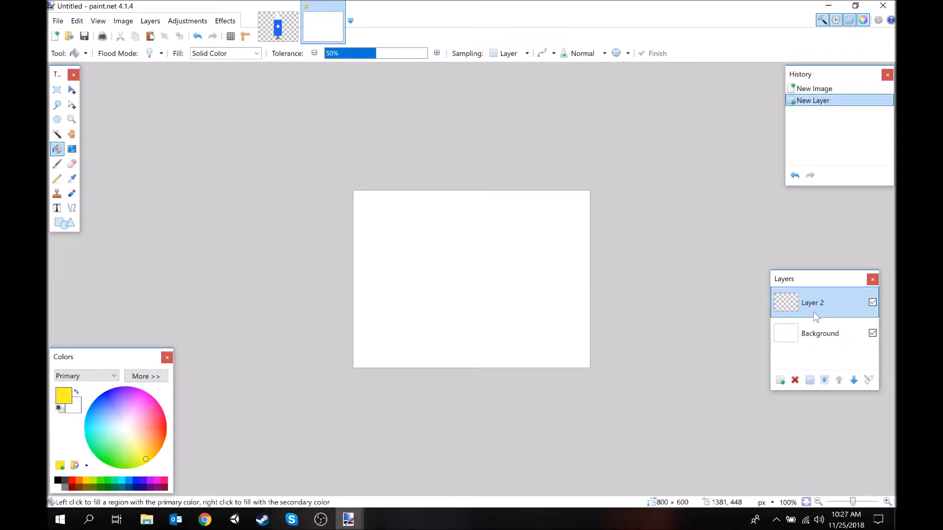
text(Explosion 1)
key(Return)
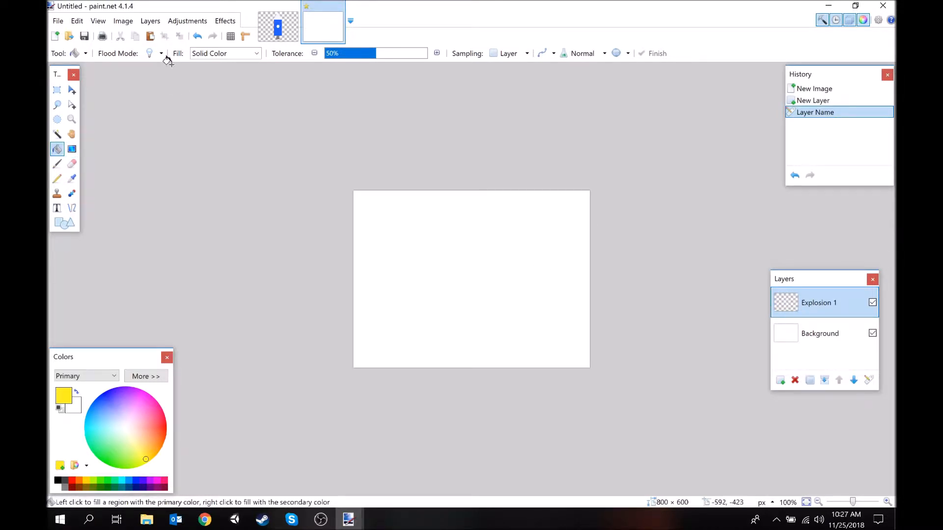
- Paint a small spiky yellow burst outline at the canvas centre on the Explosion 1 layer and fill it with yellow
click(58, 163)
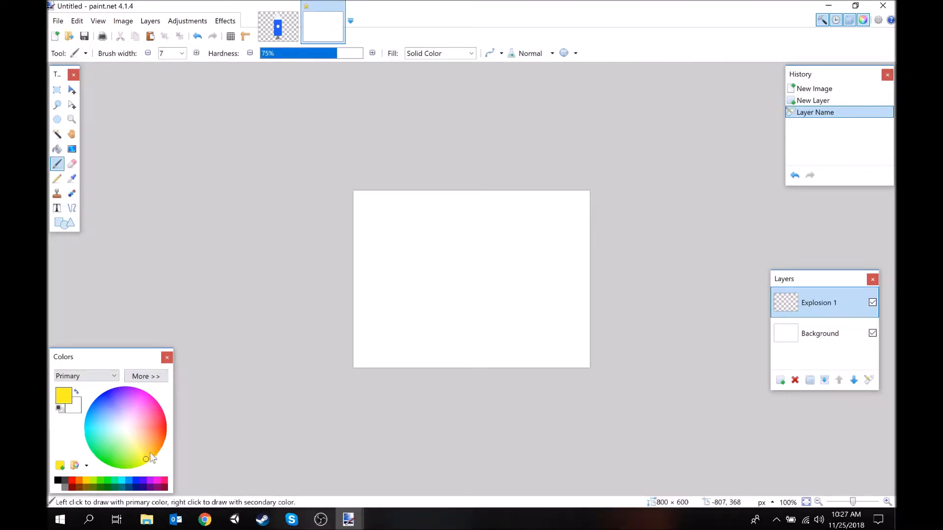
drag(145, 456, 140, 458)
drag(457, 267, 463, 245)
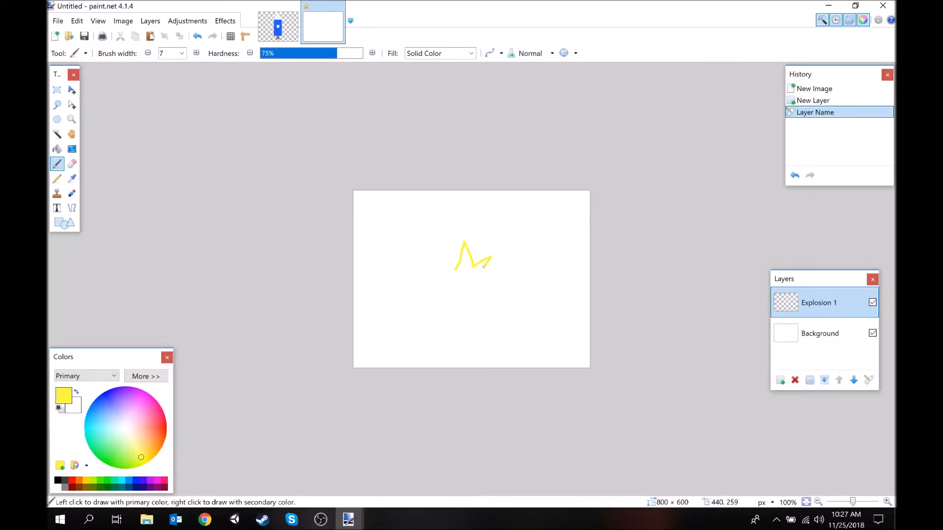
drag(513, 263, 490, 276)
mouse_move(470, 292)
mouse_down()
mouse_move(440, 303)
mouse_move(424, 271)
mouse_move(458, 269)
mouse_up()
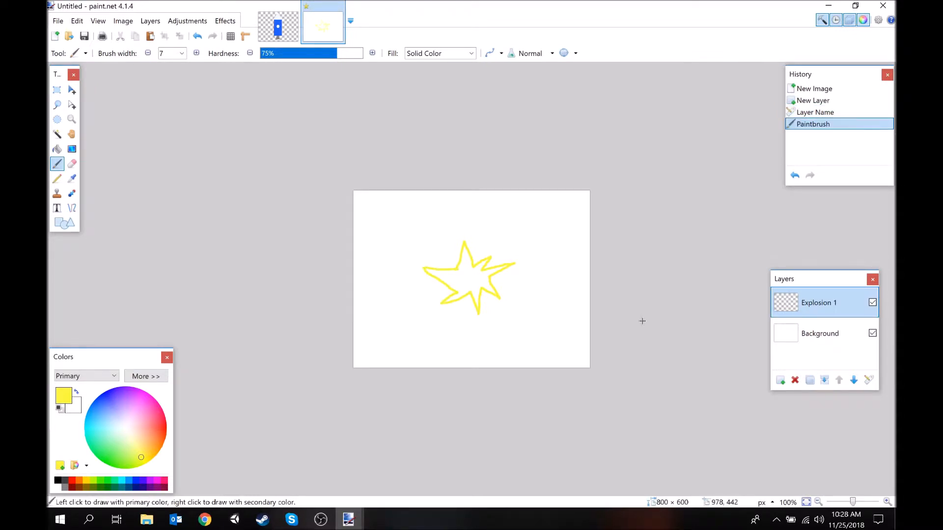
click(57, 149)
click(470, 288)
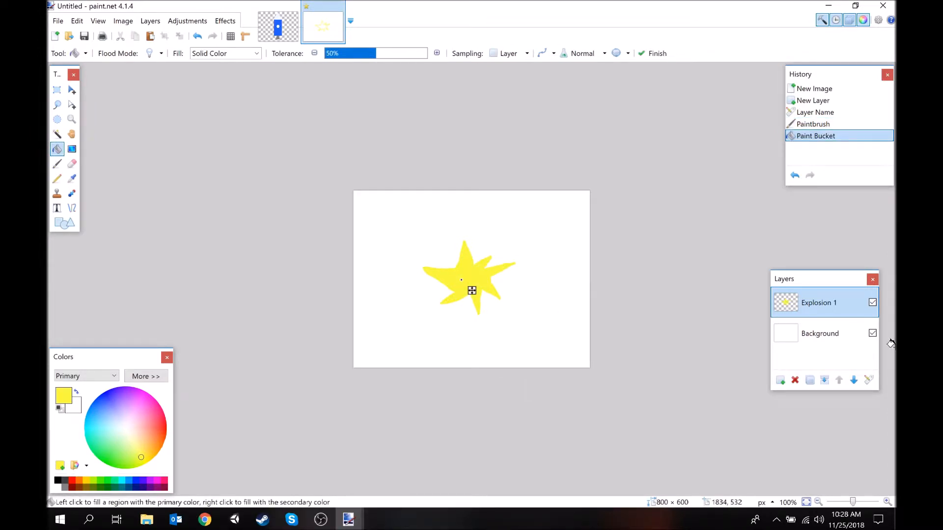
- Add another layer on top and name it Explosion 2
click(780, 381)
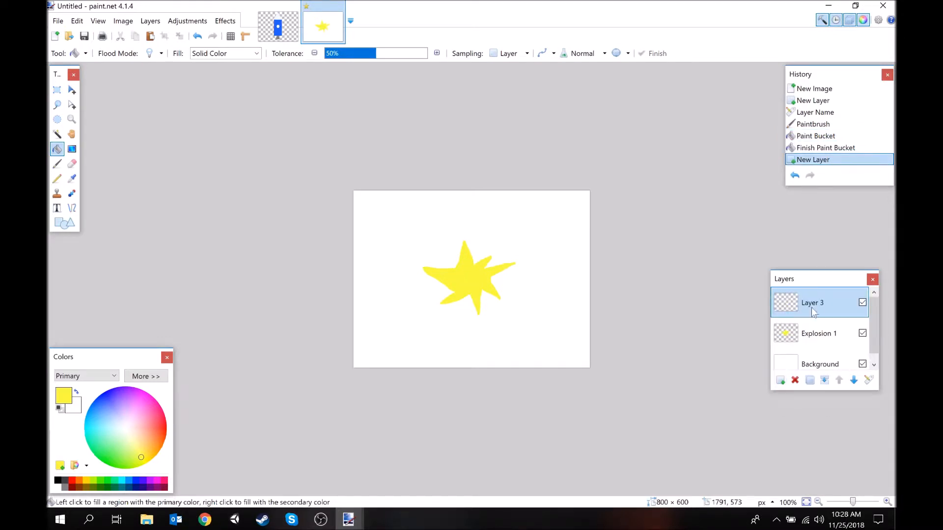
double_click(811, 303)
text(E)
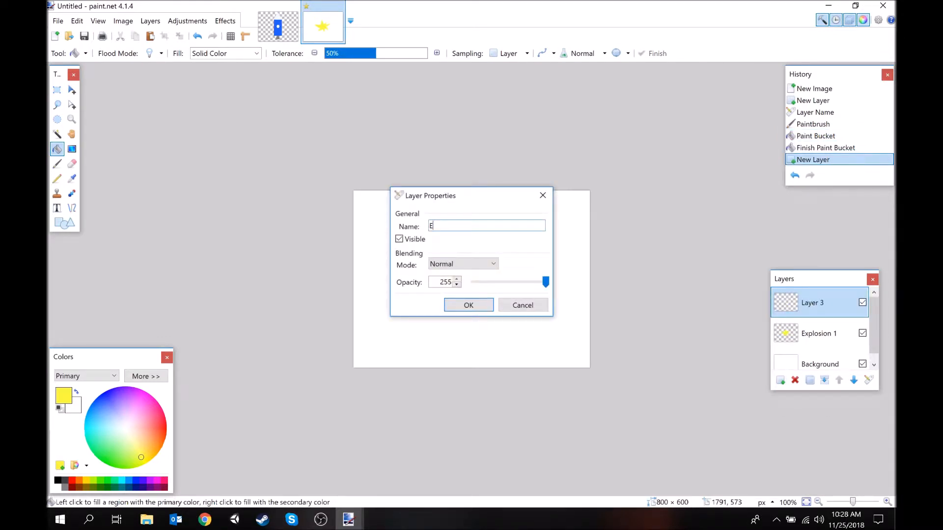
text(xplosion 2)
key(Return)
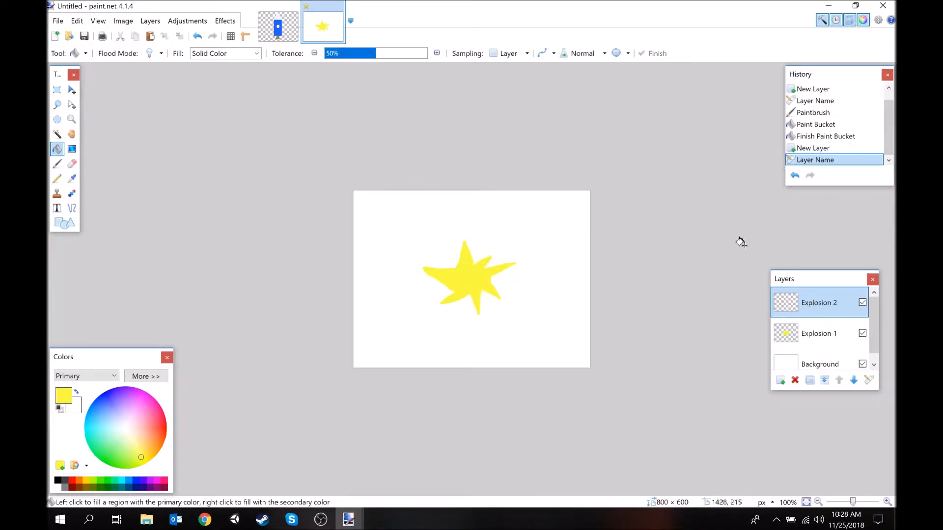
- Paint a closed spiky orange outline around the yellow burst on the Explosion 2 layer with the Paintbrush
click(58, 165)
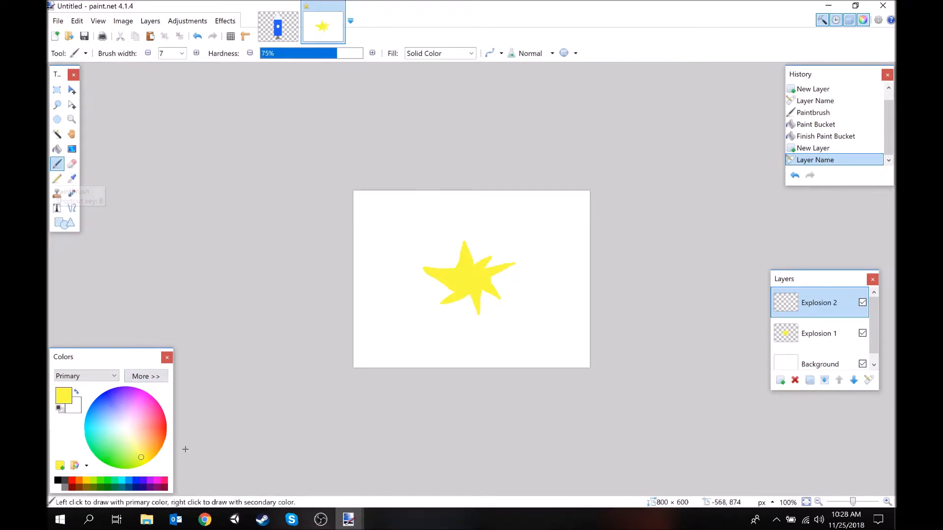
click(154, 451)
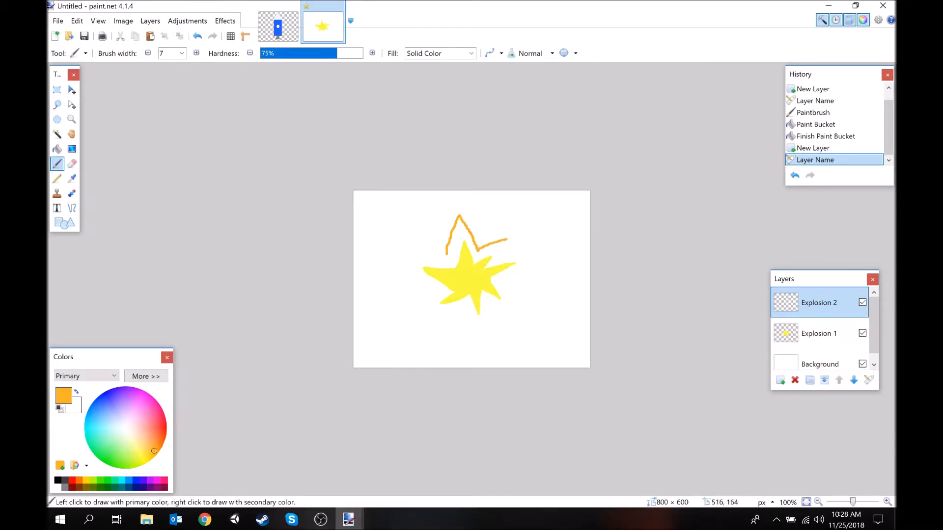
mouse_move(496, 253)
mouse_down()
mouse_move(539, 255)
mouse_move(524, 265)
mouse_move(526, 319)
mouse_move(501, 309)
mouse_move(486, 331)
mouse_move(468, 309)
mouse_move(407, 314)
mouse_move(428, 299)
mouse_move(386, 252)
mouse_move(415, 262)
mouse_up()
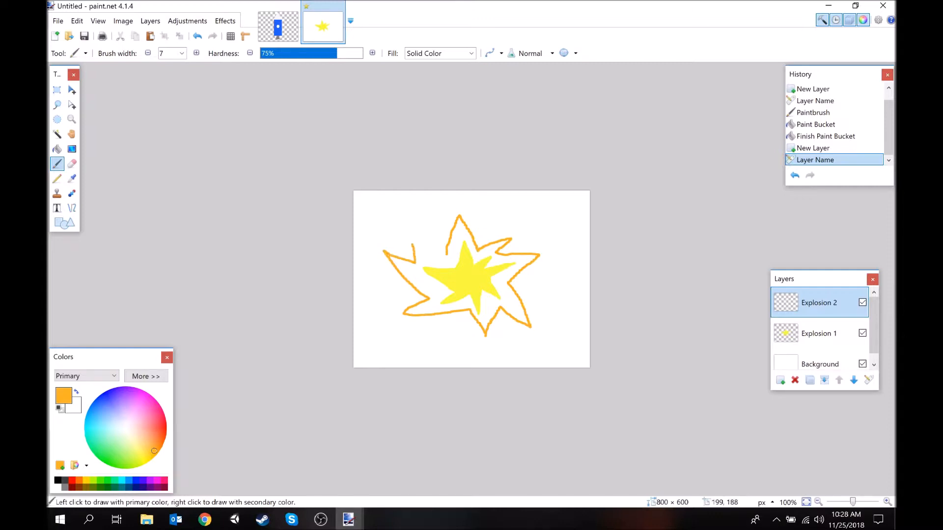
drag(413, 230, 439, 255)
drag(447, 254, 446, 254)
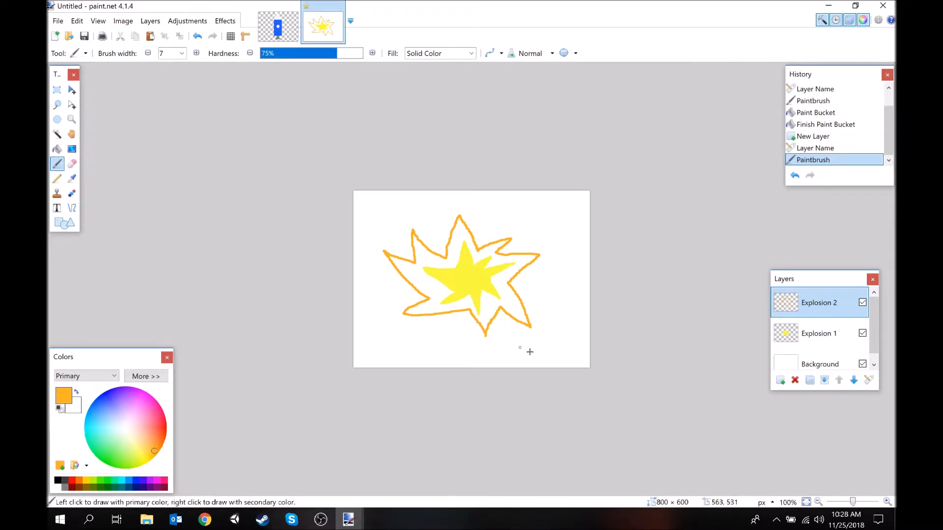
- Hide the Explosion 1 layer and fill the spiky outline on Explosion 2 with orange
click(862, 334)
click(57, 149)
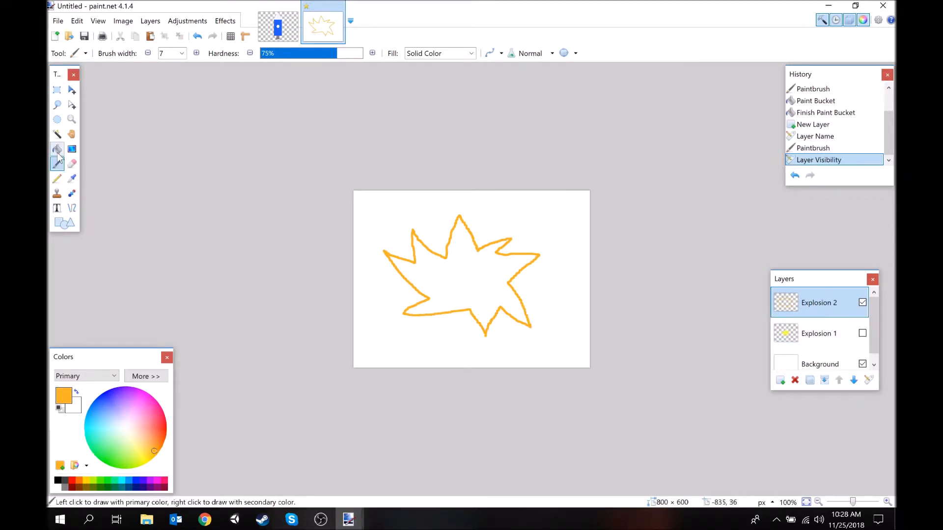
click(422, 271)
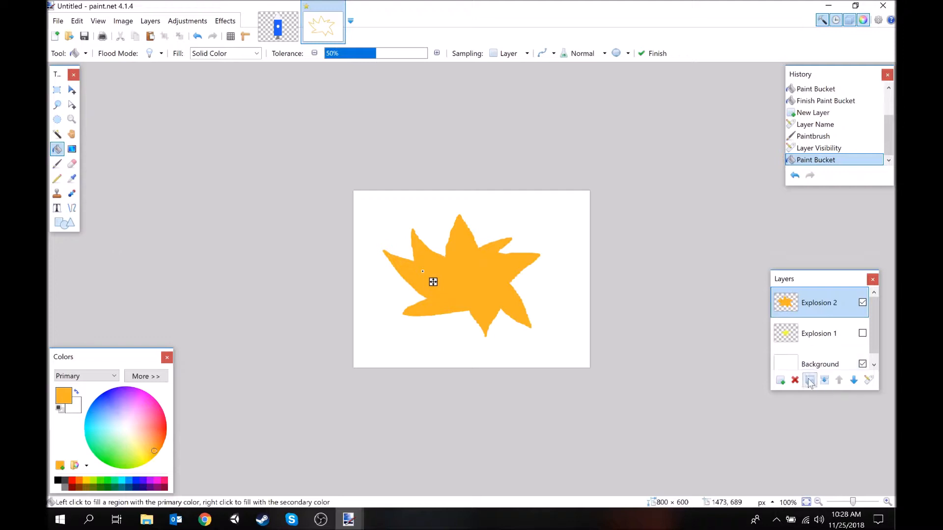
- Add another layer on top and name it Explosion 3
click(780, 380)
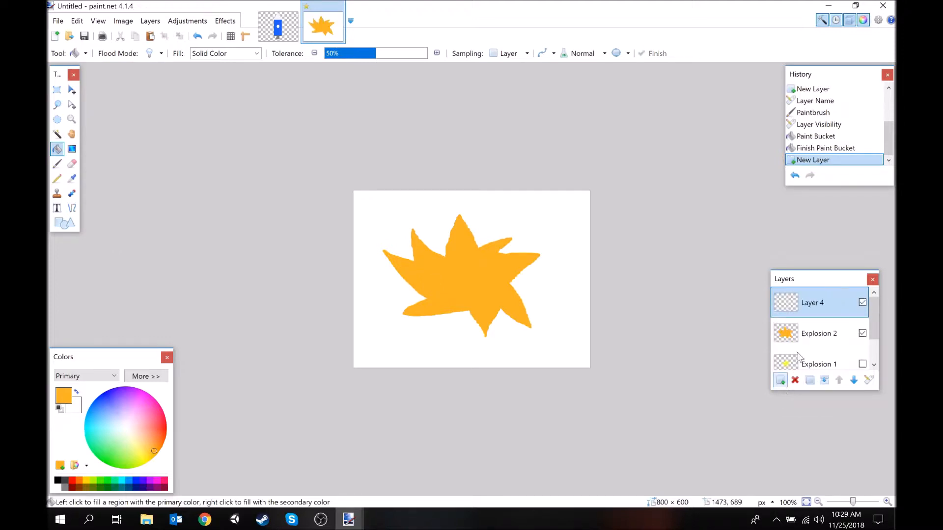
double_click(817, 306)
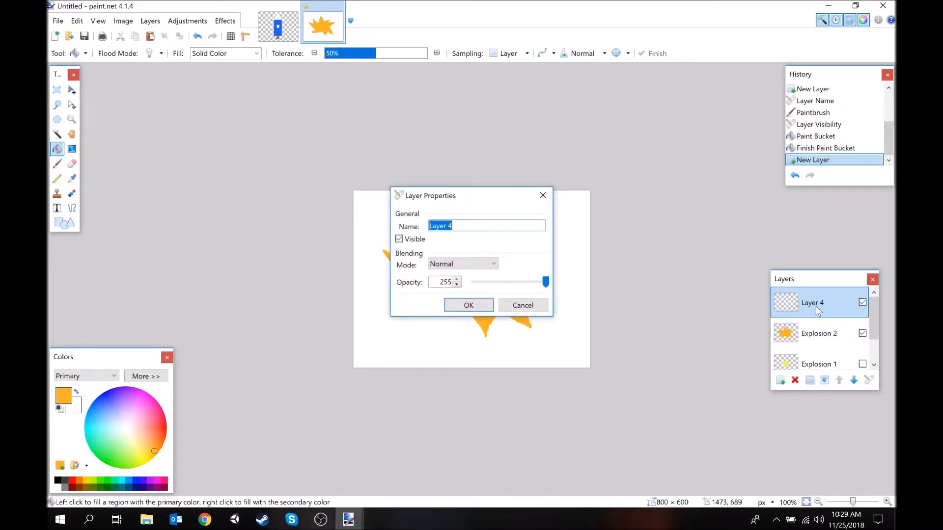
text(Explosion 3)
key(Return)
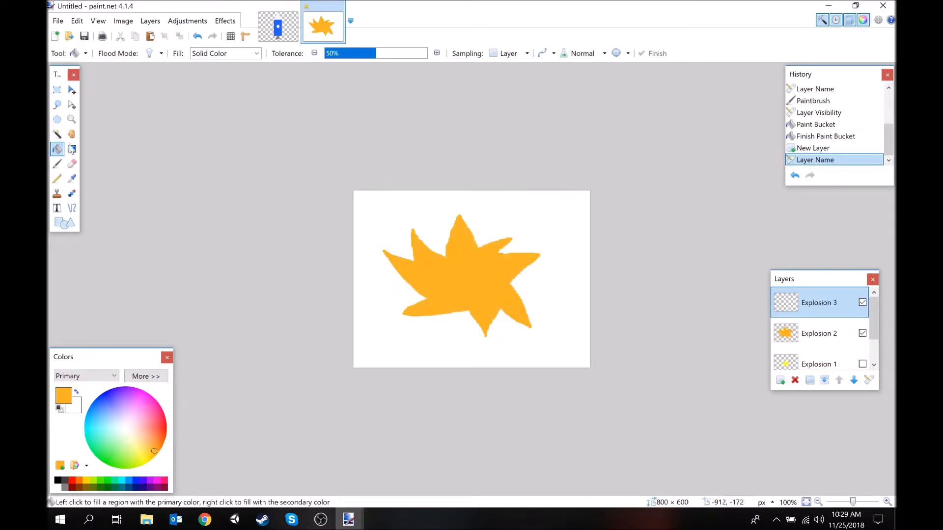
- Paint a closed spiky red outline around the orange burst, nearly filling the canvas, on Explosion 3 and fill it with red
click(58, 167)
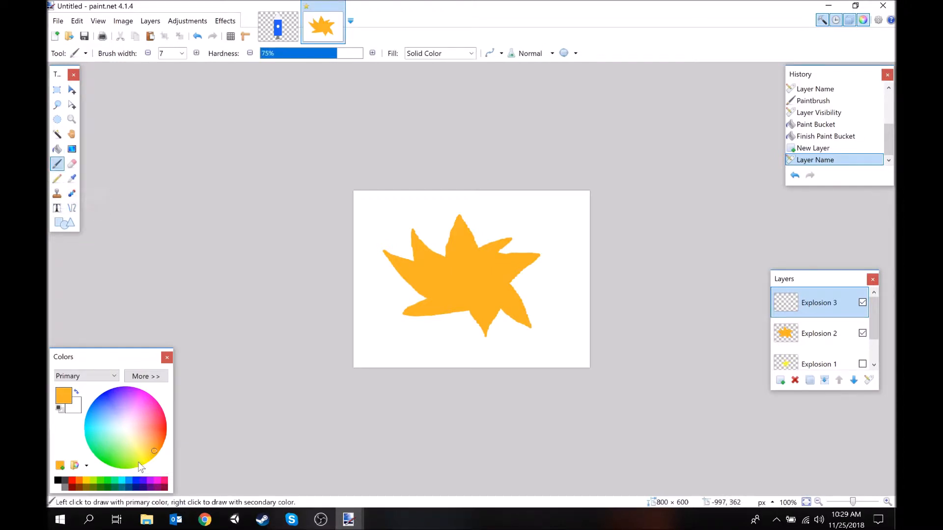
click(164, 425)
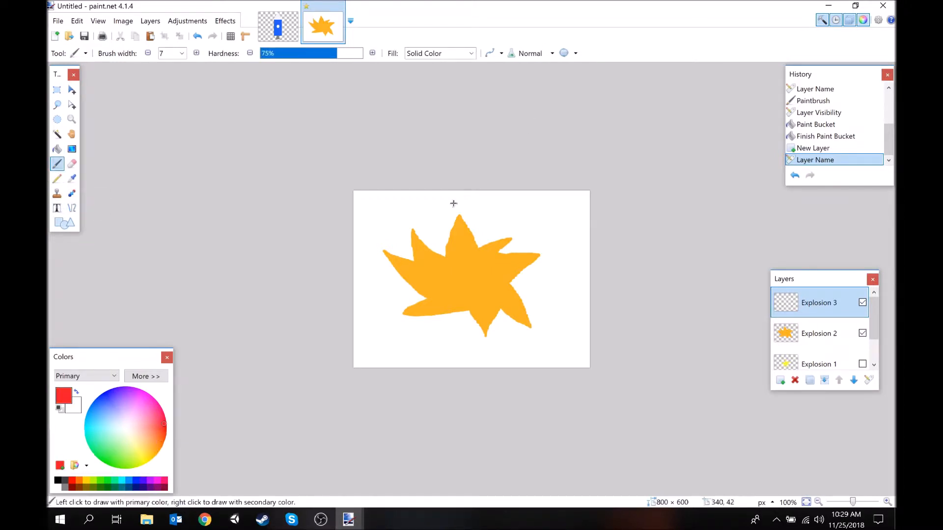
drag(441, 246, 457, 202)
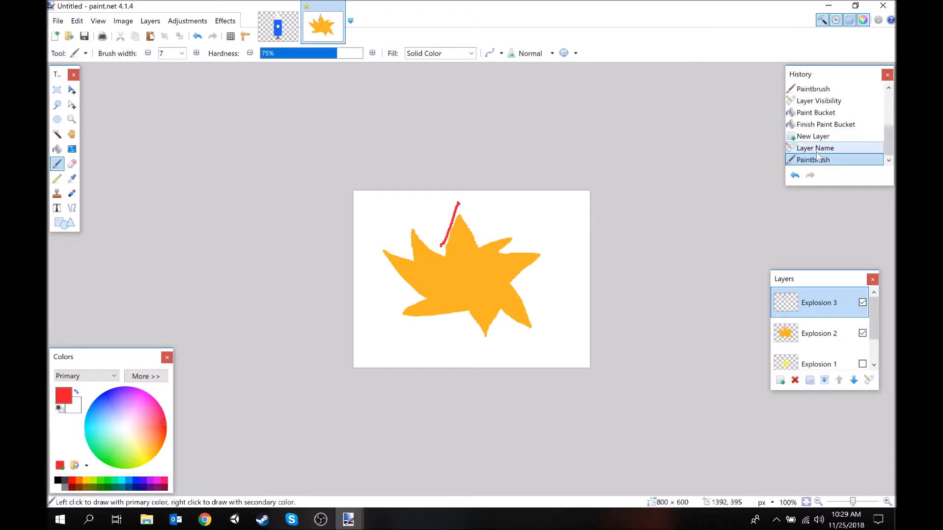
click(816, 149)
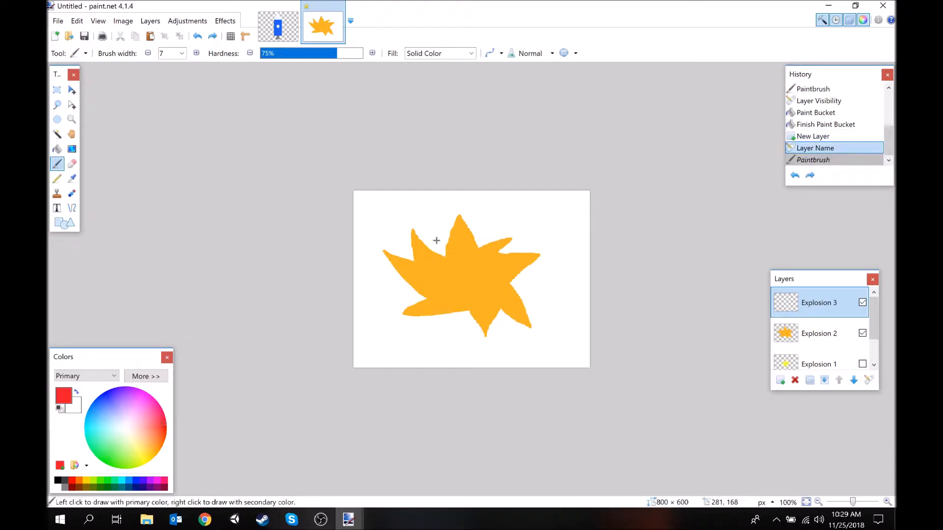
mouse_move(436, 241)
mouse_down()
mouse_move(452, 200)
mouse_move(511, 206)
mouse_move(495, 230)
mouse_move(553, 216)
mouse_move(531, 238)
mouse_move(578, 258)
mouse_move(524, 282)
mouse_move(563, 342)
mouse_move(520, 336)
mouse_move(510, 352)
mouse_move(502, 340)
mouse_move(476, 357)
mouse_move(467, 340)
mouse_move(391, 342)
mouse_move(417, 331)
mouse_move(357, 302)
mouse_move(397, 298)
mouse_move(363, 225)
mouse_move(399, 242)
mouse_move(410, 232)
mouse_move(408, 209)
mouse_move(437, 239)
mouse_up()
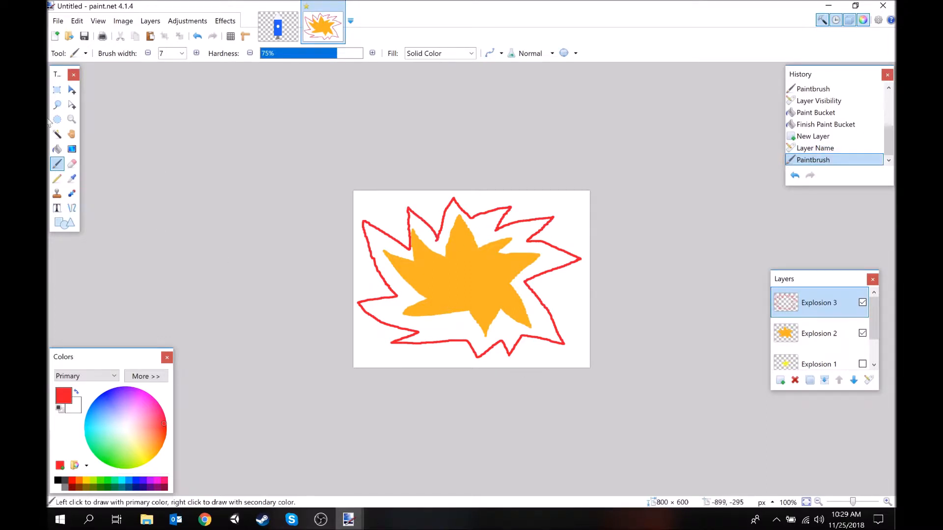
click(56, 149)
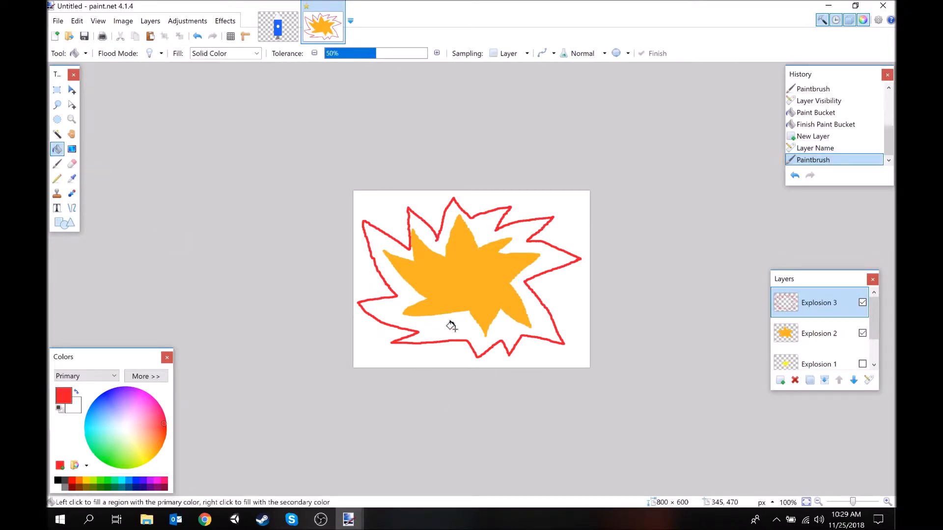
click(450, 326)
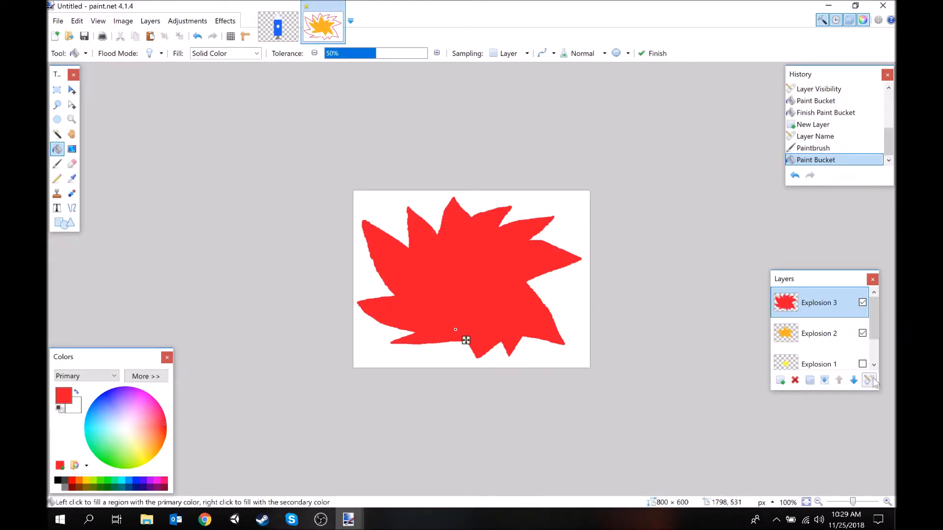
- Show the Explosion 1 layer and hide Background, Explosion 2 and Explosion 3 so that only the yellow burst is displayed
click(862, 364)
scroll(830, 327, down, 1)
scroll(828, 327, up, 1)
scroll(825, 328, down, 1)
scroll(820, 328, up, 1)
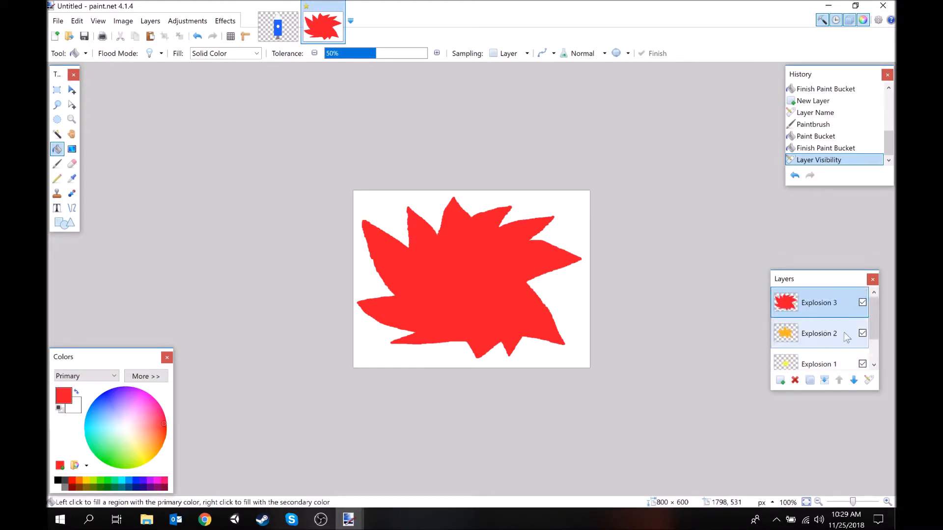
scroll(825, 329, down, 1)
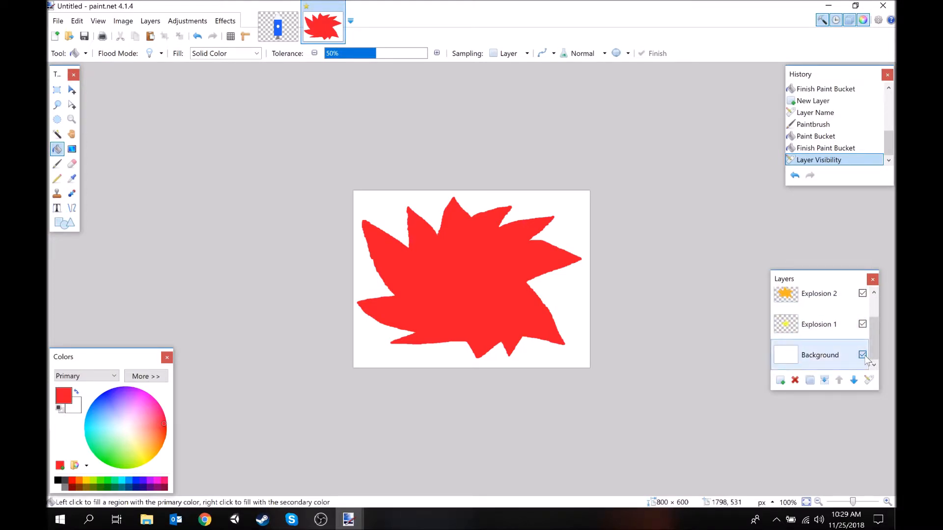
click(862, 354)
scroll(841, 349, up, 1)
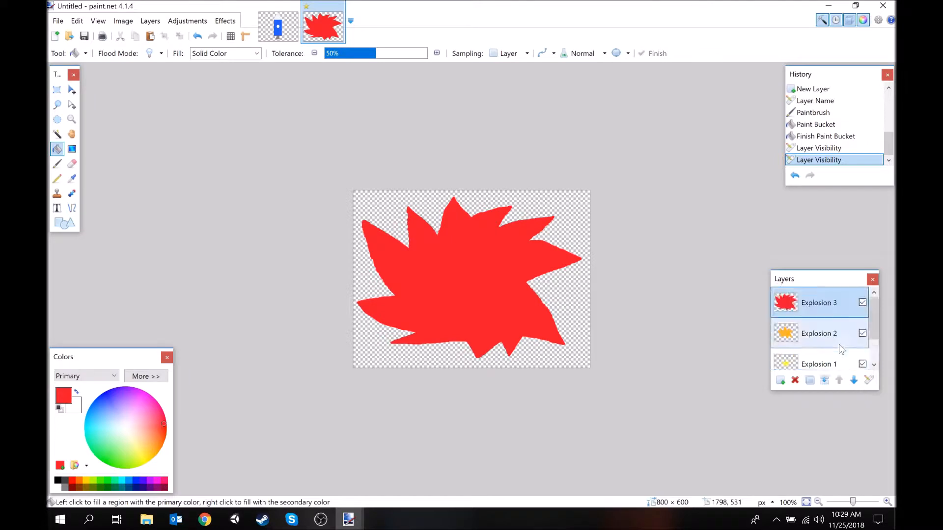
click(862, 335)
click(862, 304)
click(862, 303)
scroll(832, 297, down, 2)
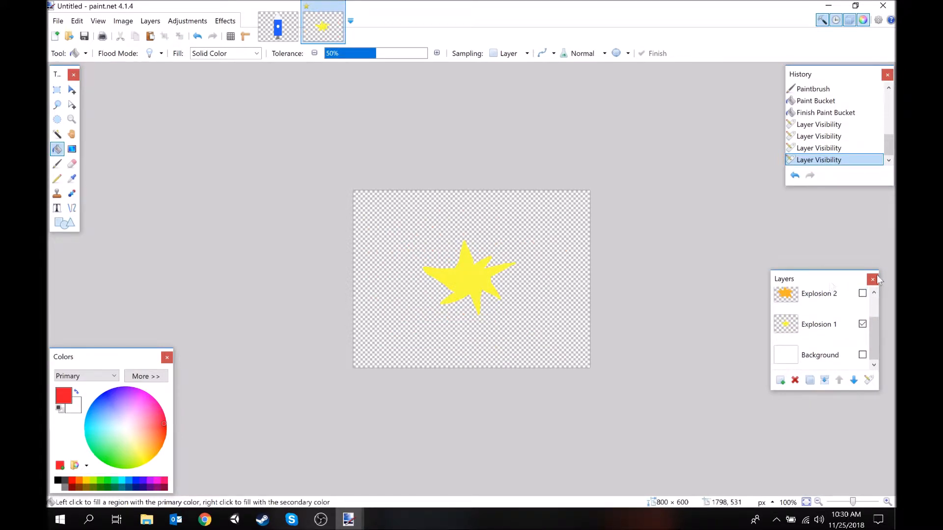
- Save the yellow burst as a PNG named Explosion 1 in the Art folder with auto-detected bit depth, flattening the image
click(57, 21)
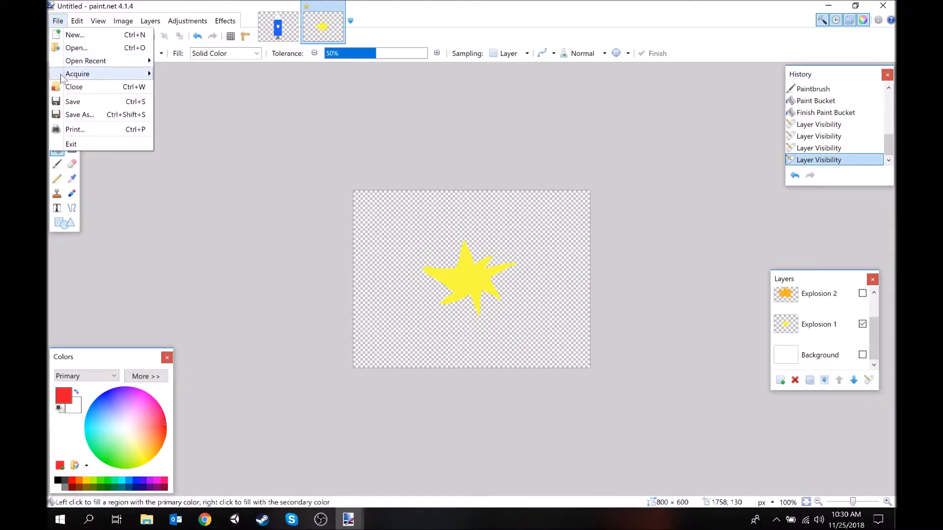
click(78, 114)
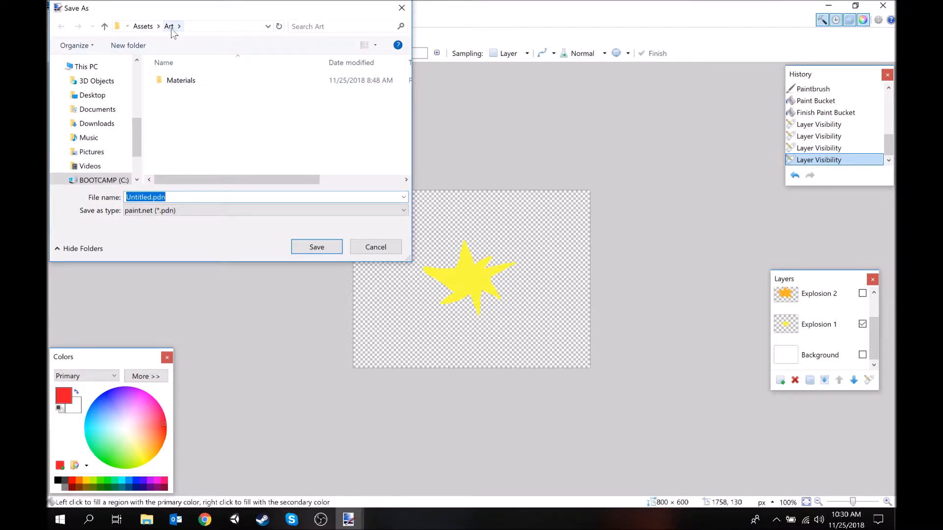
click(169, 210)
scroll(168, 215, up, 1)
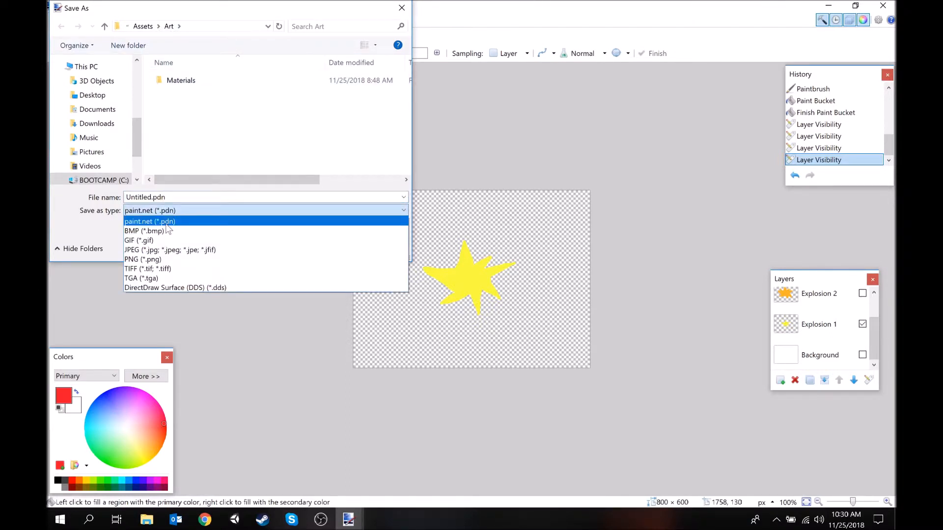
click(160, 256)
click(160, 197)
text(Explosion 1)
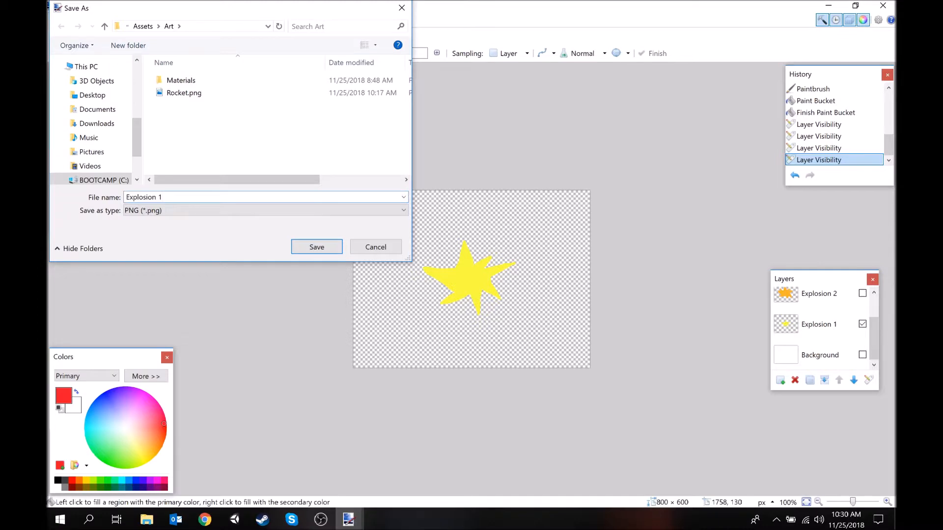
key(Return)
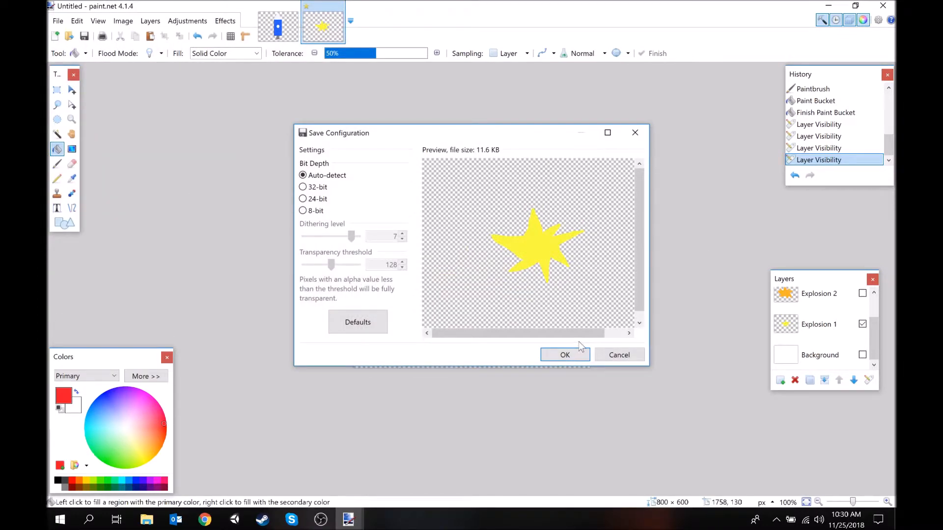
click(564, 355)
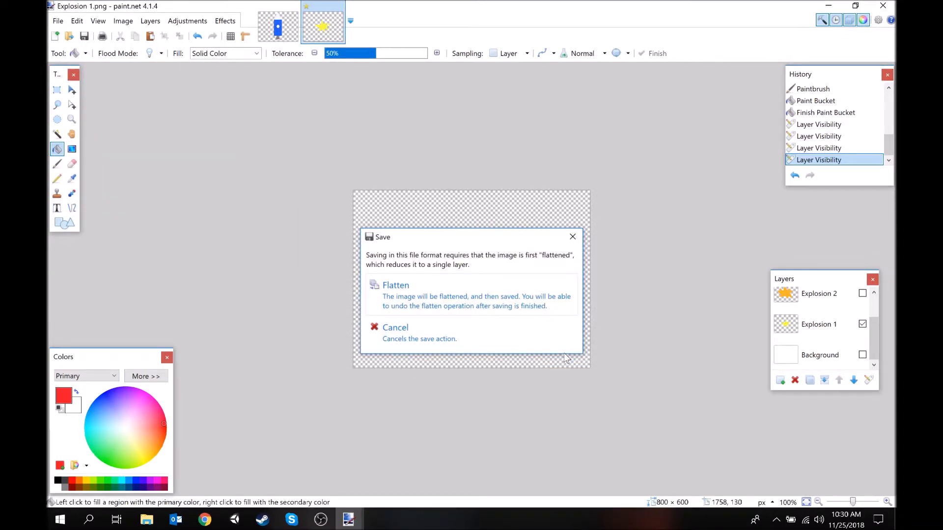
click(448, 292)
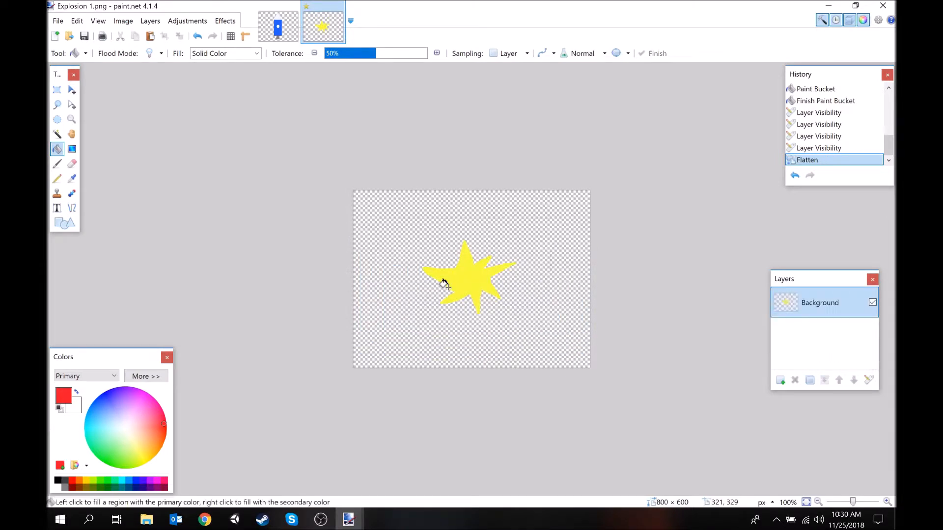
- Undo the flattening, then hide the Explosion 1 layer and show Explosion 2
click(815, 148)
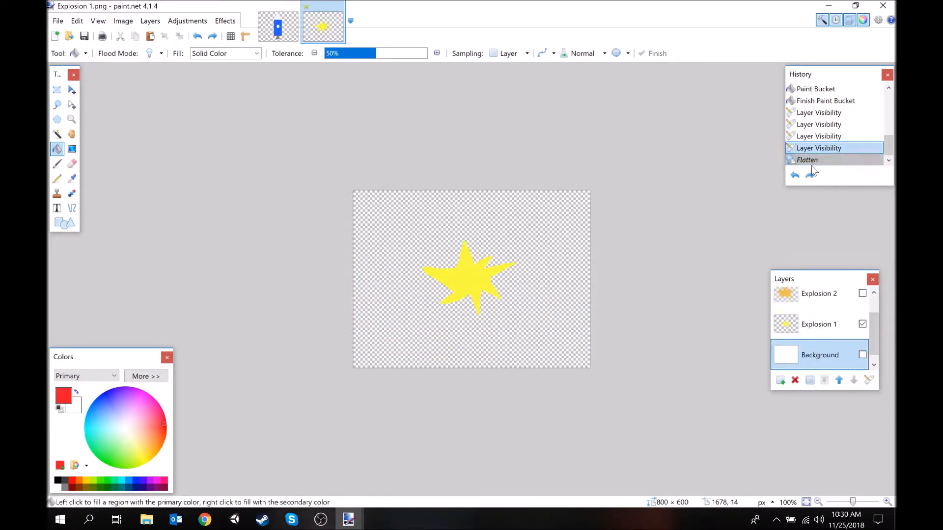
click(862, 324)
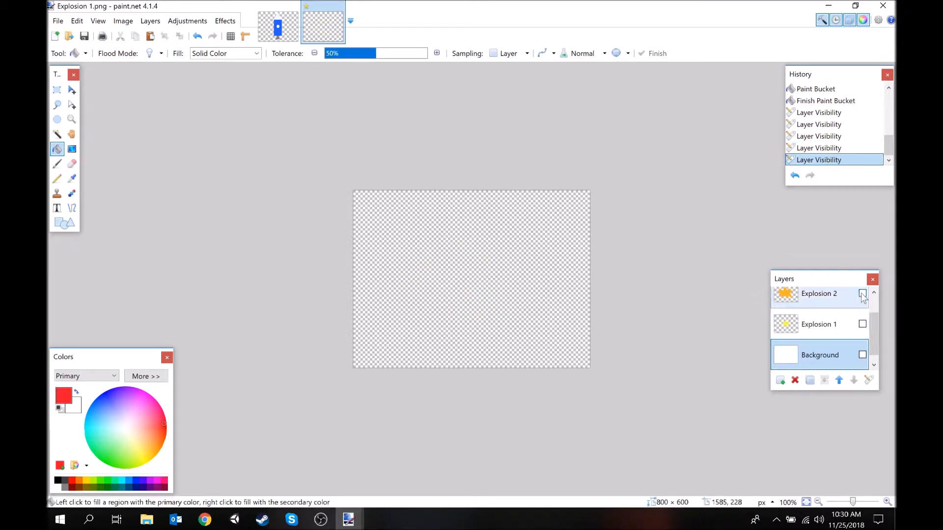
click(862, 294)
- Save the orange burst as a separate PNG named Explosion 2 in the Art folder, flattening the image
click(58, 20)
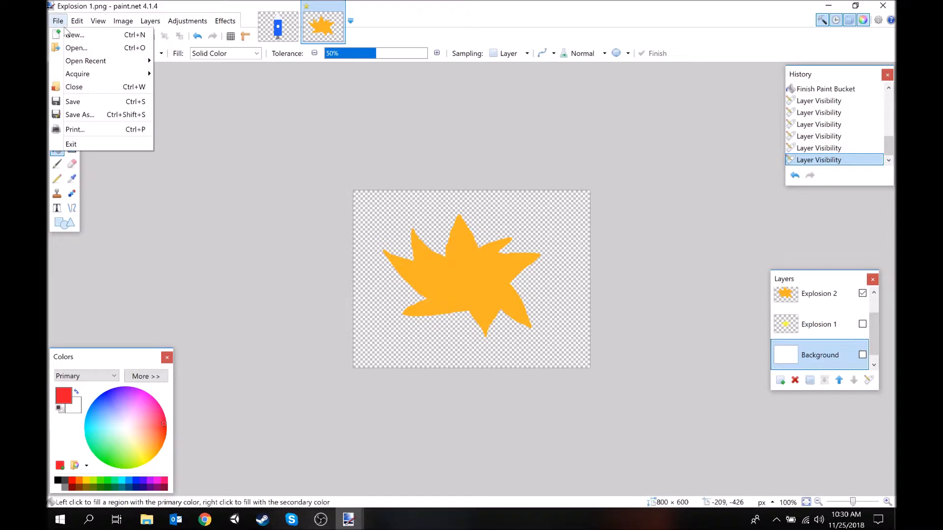
click(91, 113)
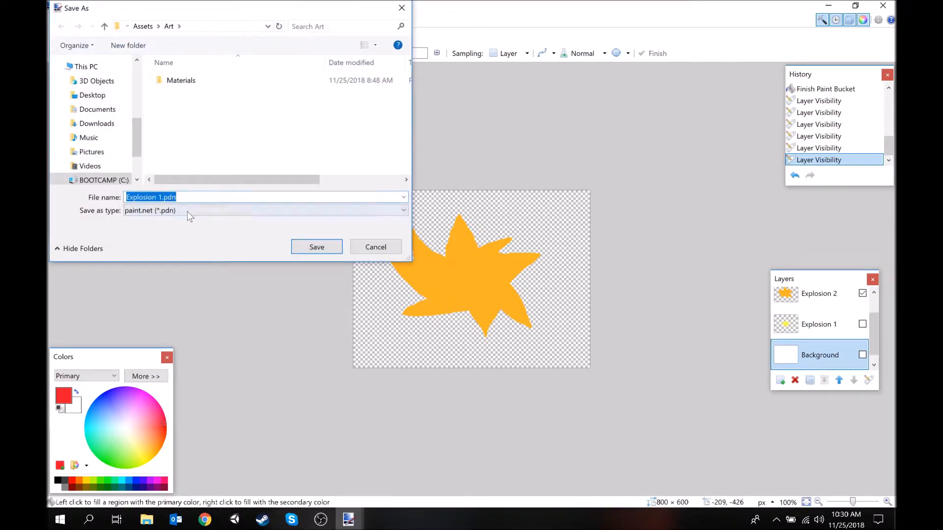
text(Explosion 2)
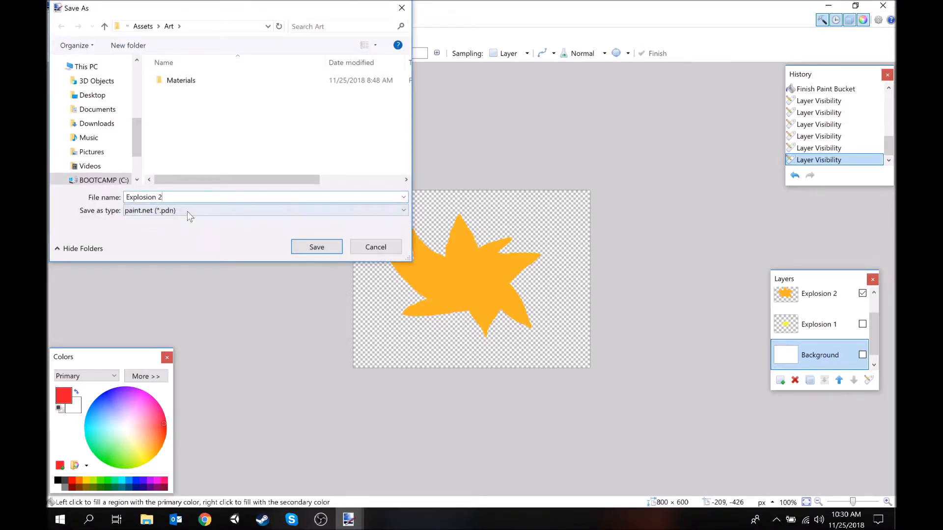
click(332, 210)
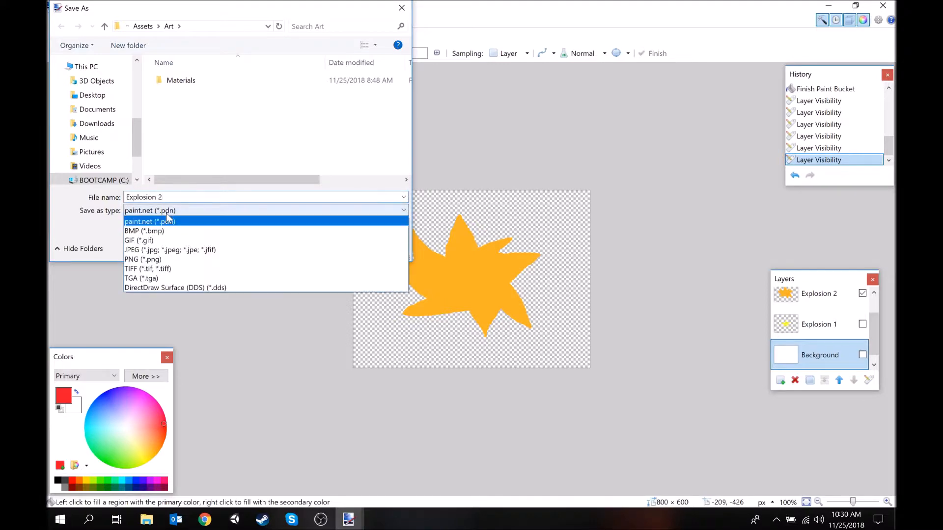
click(332, 262)
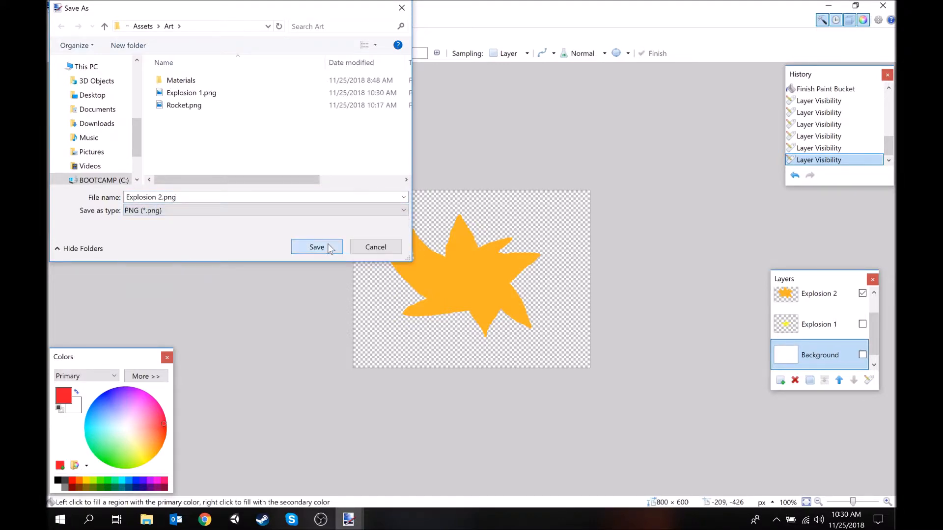
click(332, 250)
click(555, 352)
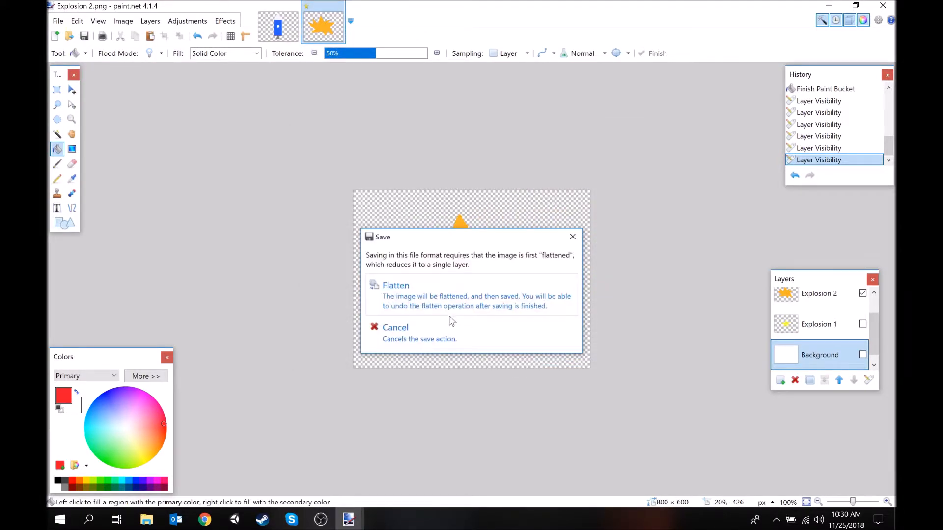
click(446, 303)
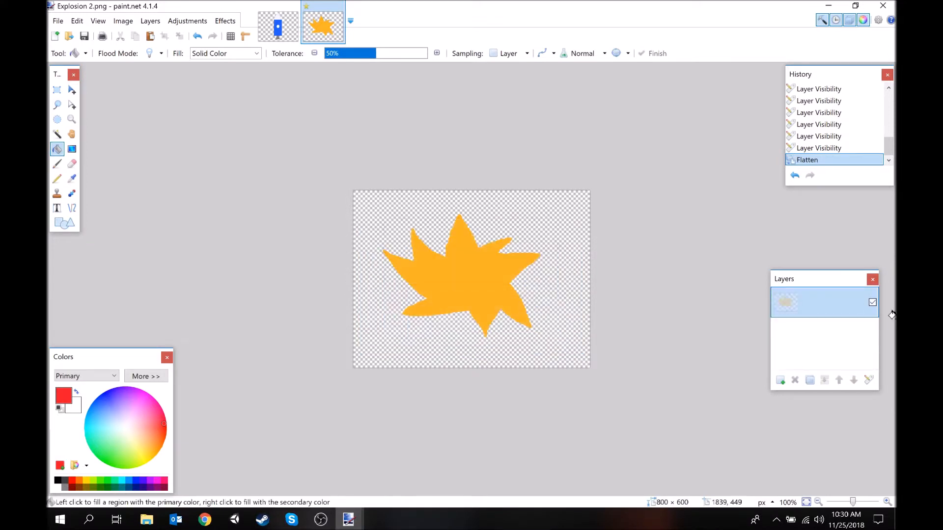
- Undo the flattening, then hide the Explosion 2 layer and show Explosion 3
click(825, 148)
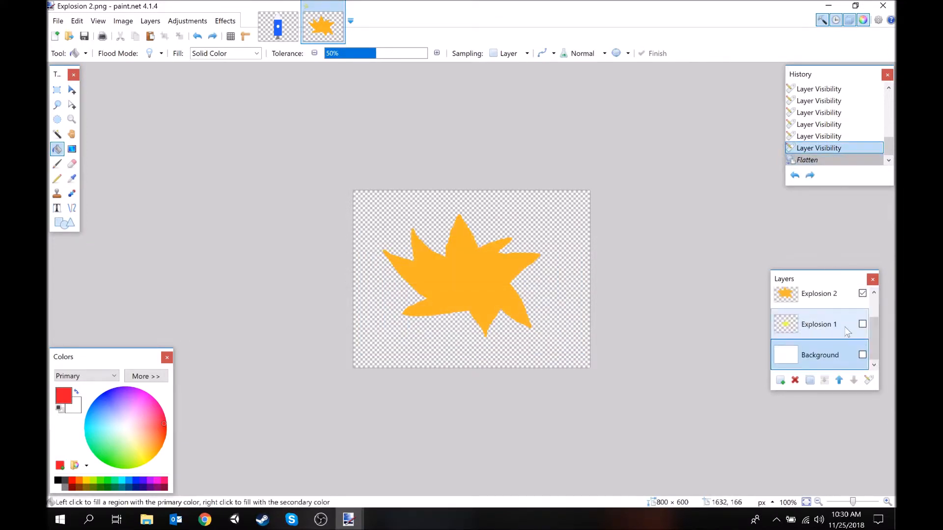
click(862, 293)
scroll(865, 295, up, 1)
click(862, 293)
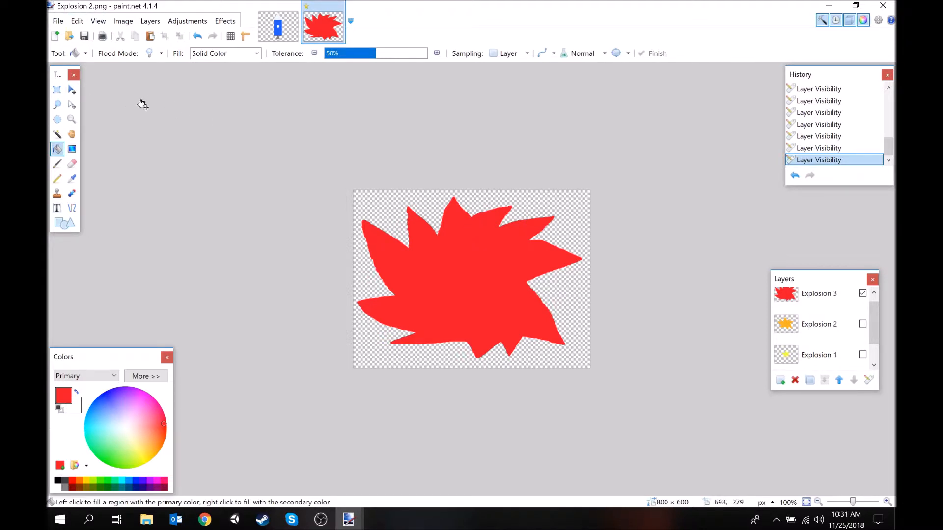
- Save the red burst as a separate PNG named Explosion 3 in the Art folder, flattening the image
click(59, 22)
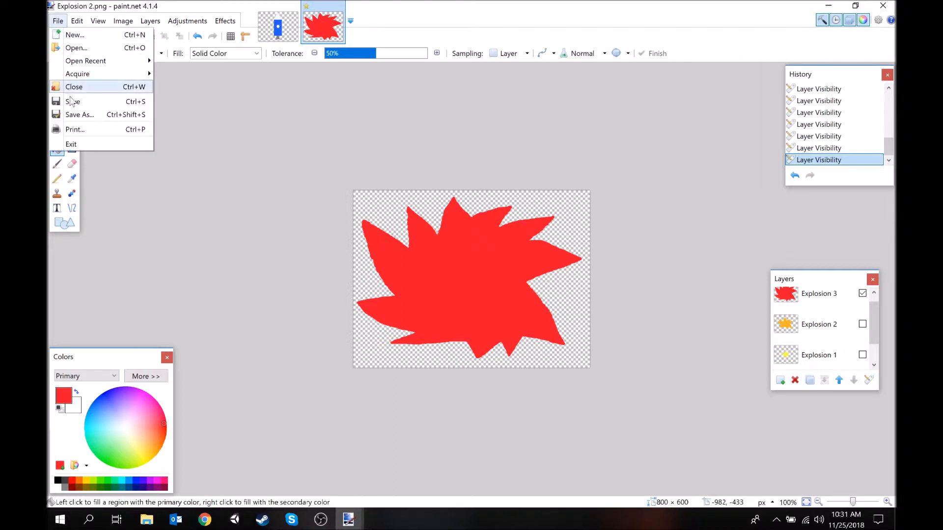
click(79, 115)
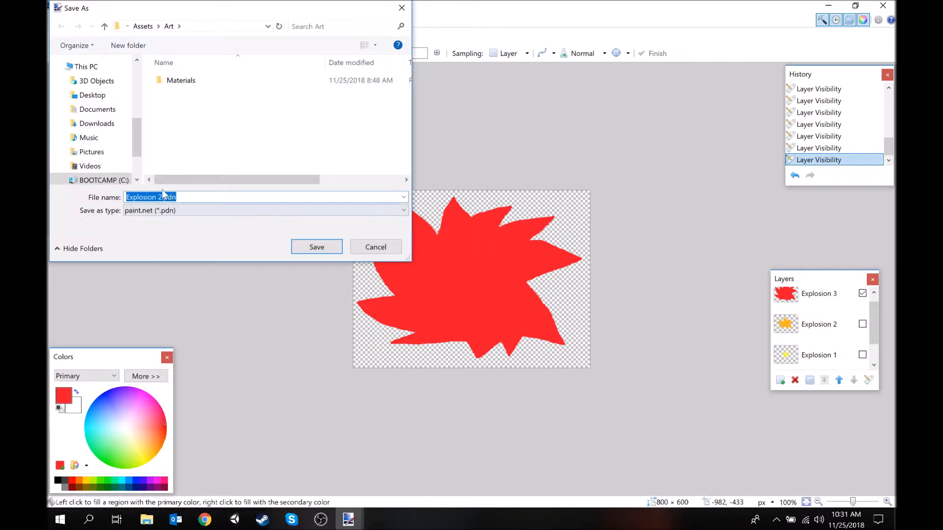
click(174, 211)
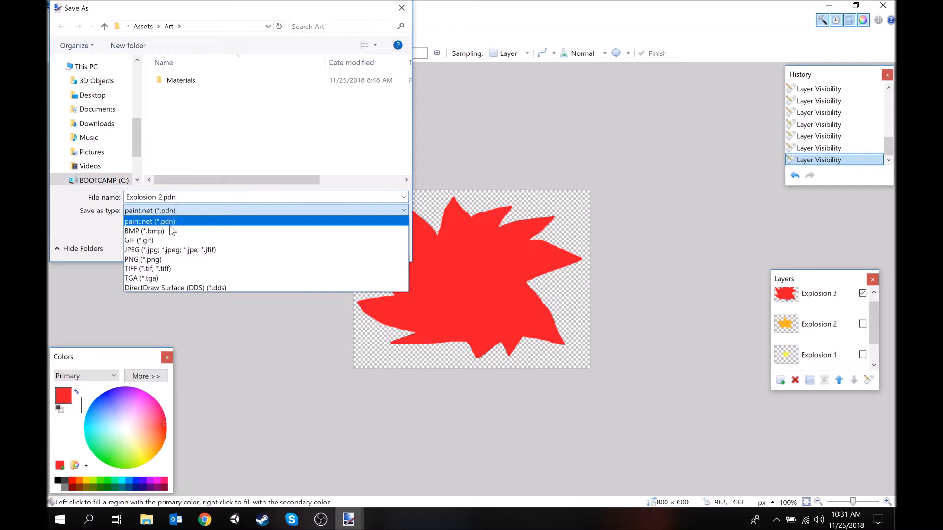
click(175, 259)
key(shift+Tab)
text(Explp)
key(BackSpace)
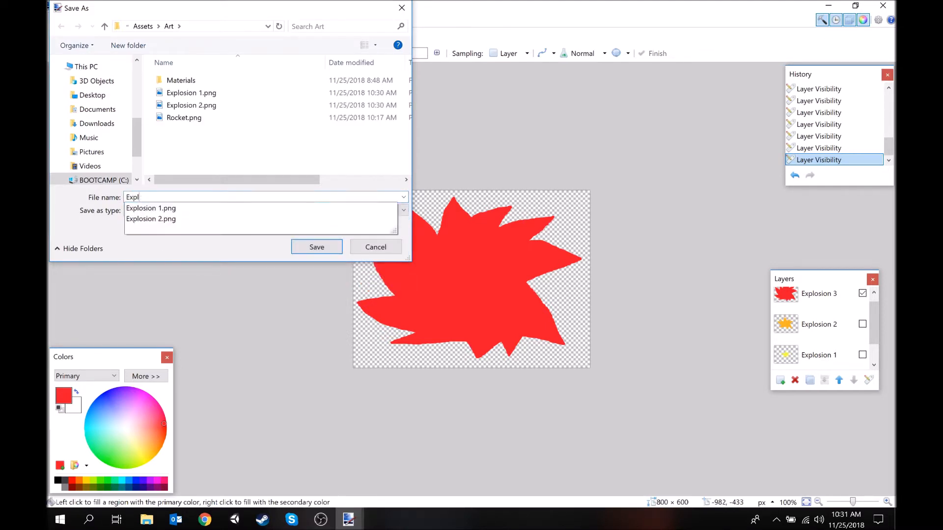
text(osion 2)
key(BackSpace)
text(3)
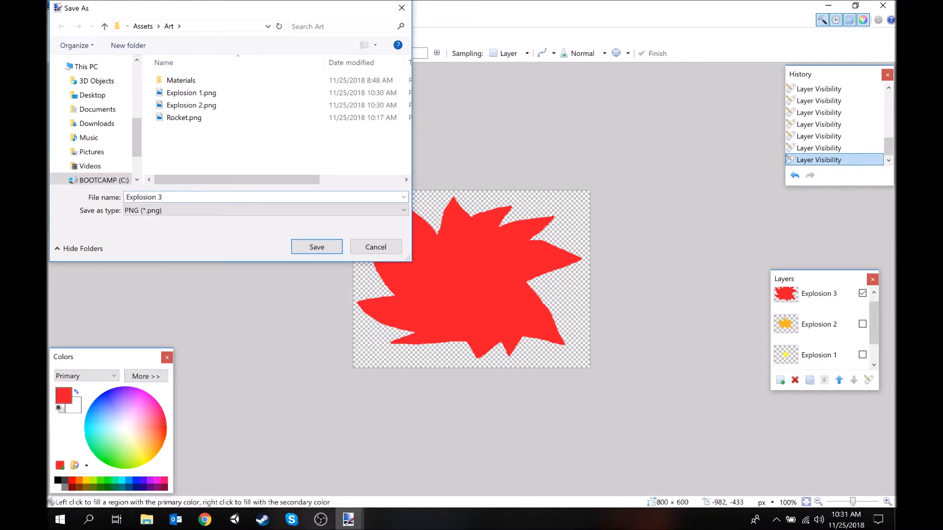
key(Return)
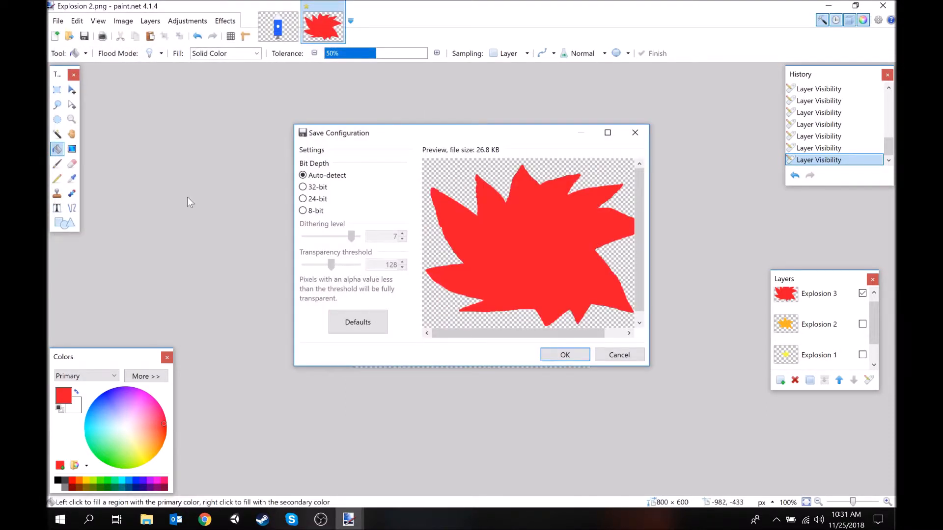
click(554, 354)
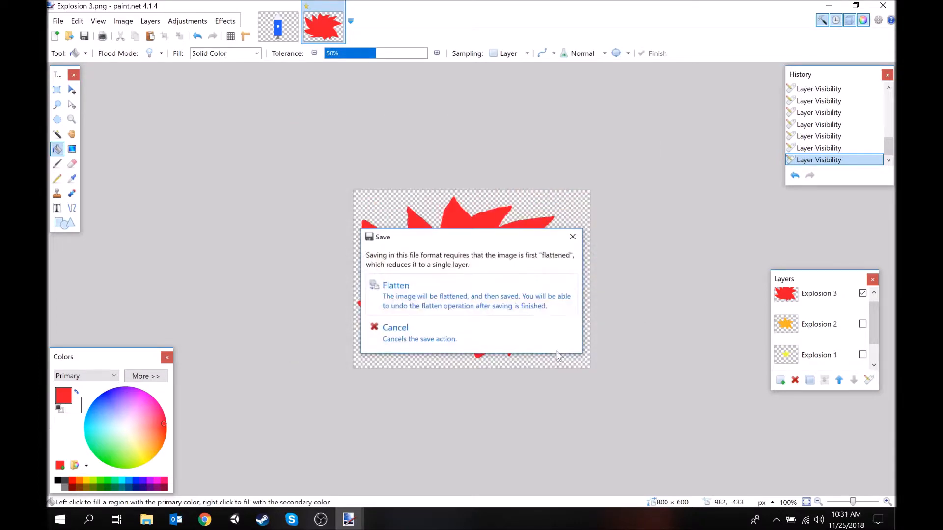
click(495, 300)
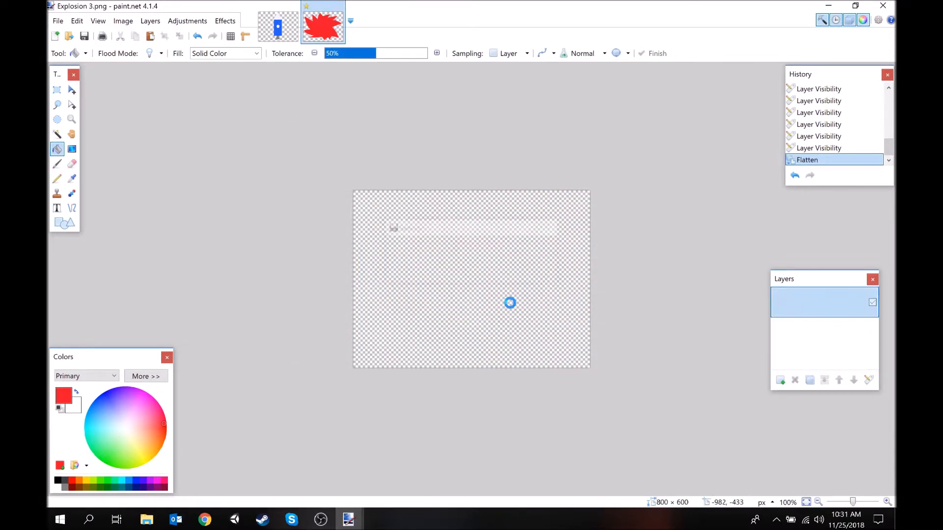
- Switch to Unity and apply the Sprite (2D and UI) texture type to Explosion 1, Explosion 2 and Explosion 3 together
click(827, 6)
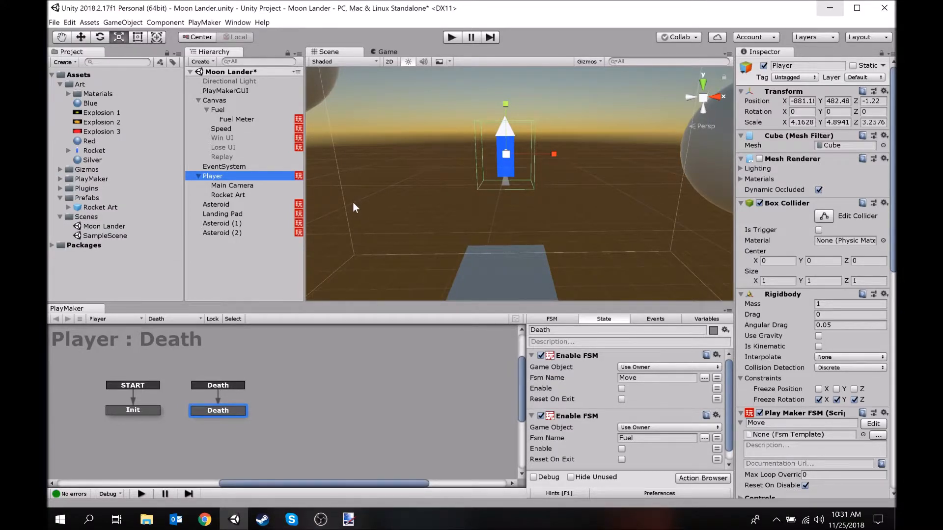
click(114, 103)
click(112, 112)
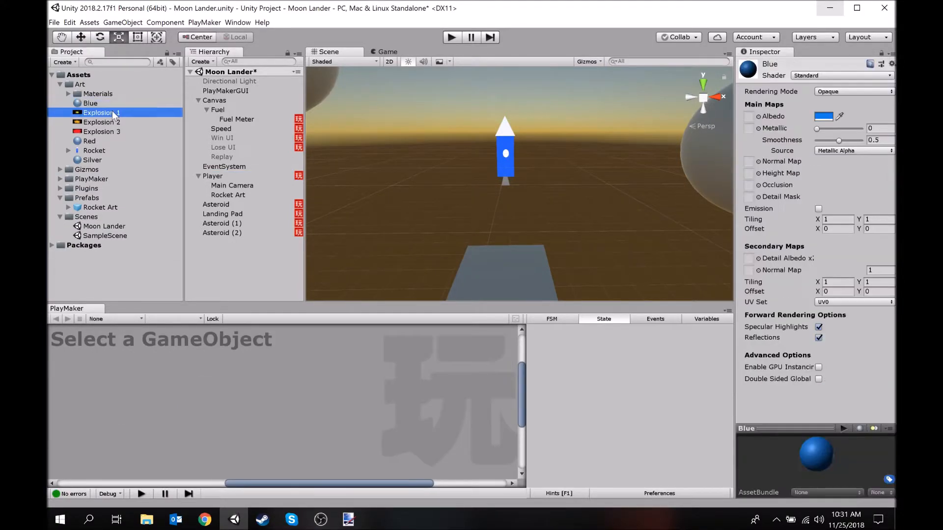
shift+click(112, 130)
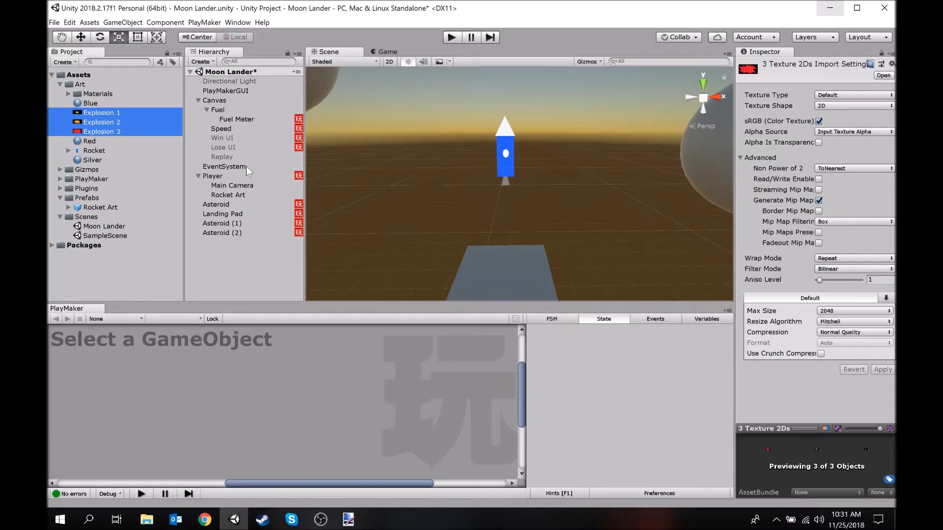
click(837, 95)
click(818, 140)
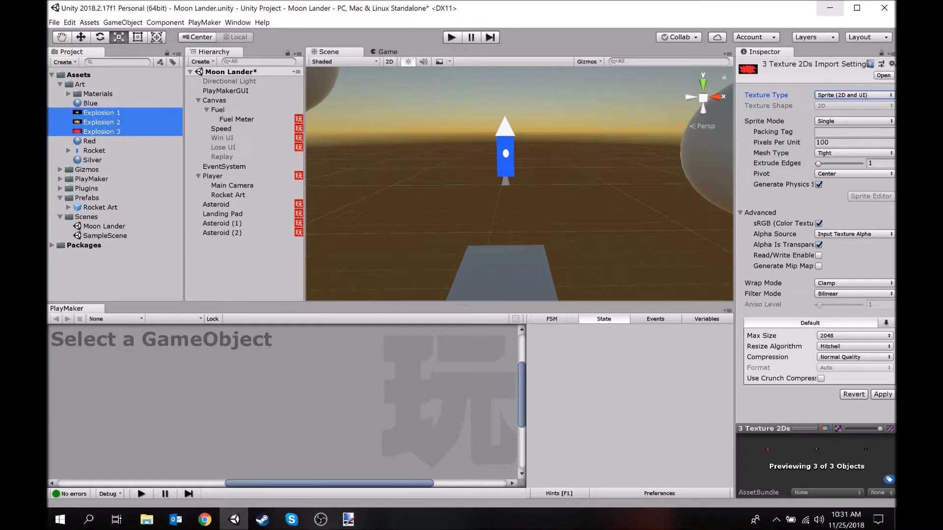
click(886, 393)
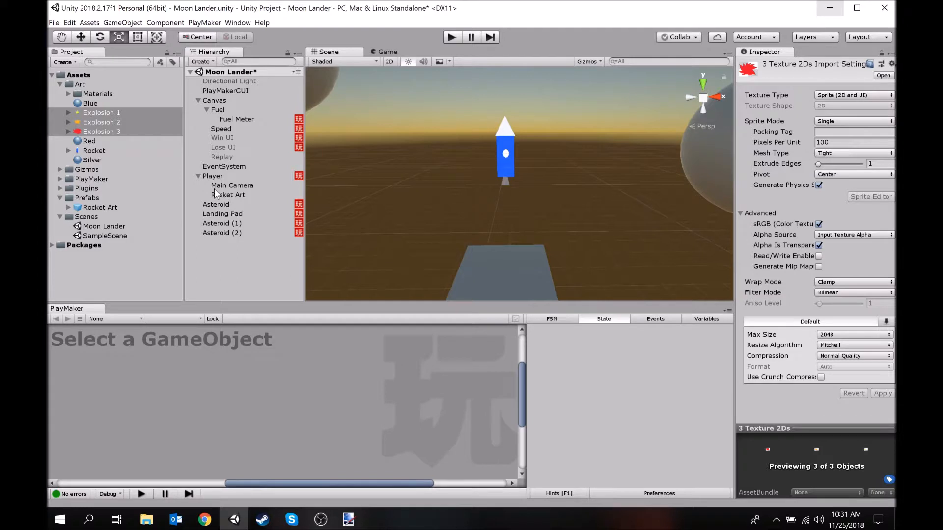
- Add a PlayMaker FSM to the Rocket Art object
click(233, 195)
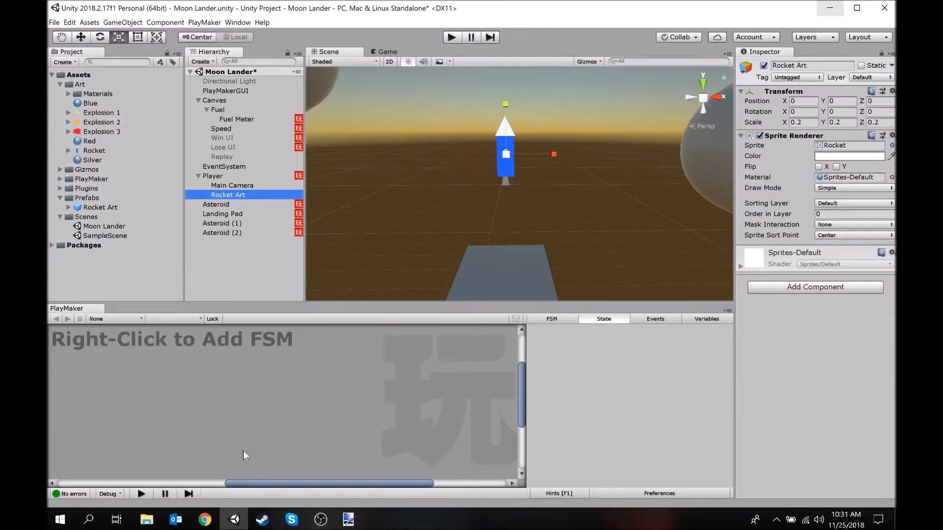
right_click(168, 388)
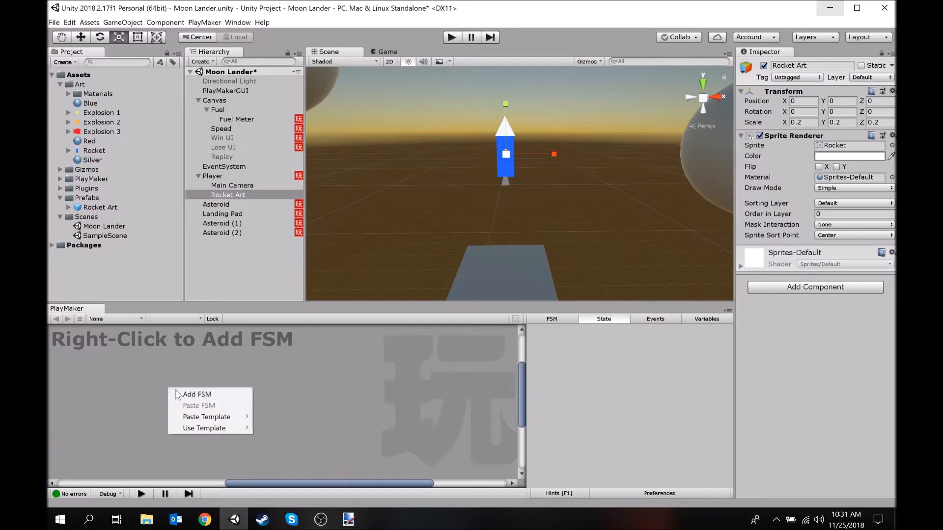
click(207, 394)
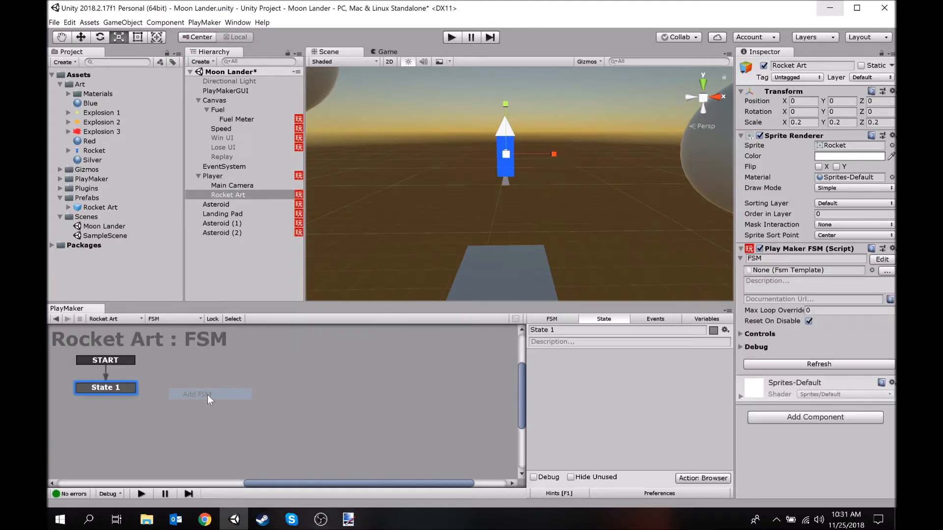
- Name Rocket Art's new FSM Animation
click(555, 330)
text(Anijma)
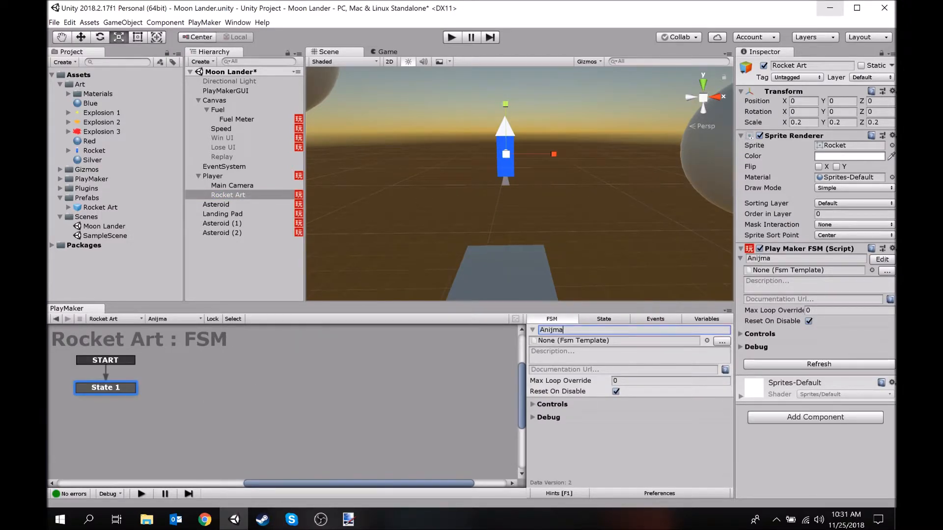
text(tion)
key(BackSpace)
key(BackSpace)
key(BackSpace)
key(BackSpace)
key(BackSpace)
key(BackSpace)
key(BackSpace)
text(mation)
- Rename the FSM's start state to Init
click(606, 320)
click(607, 332)
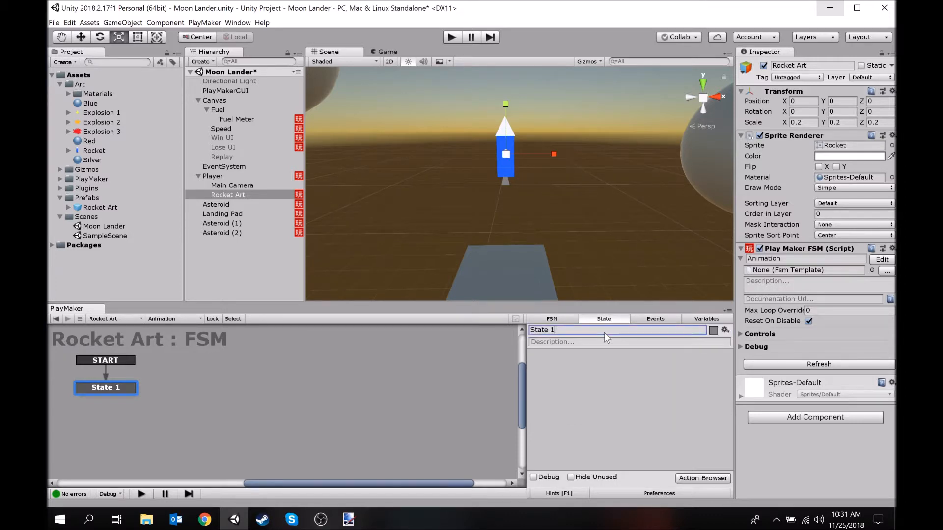
text(Init)
click(211, 389)
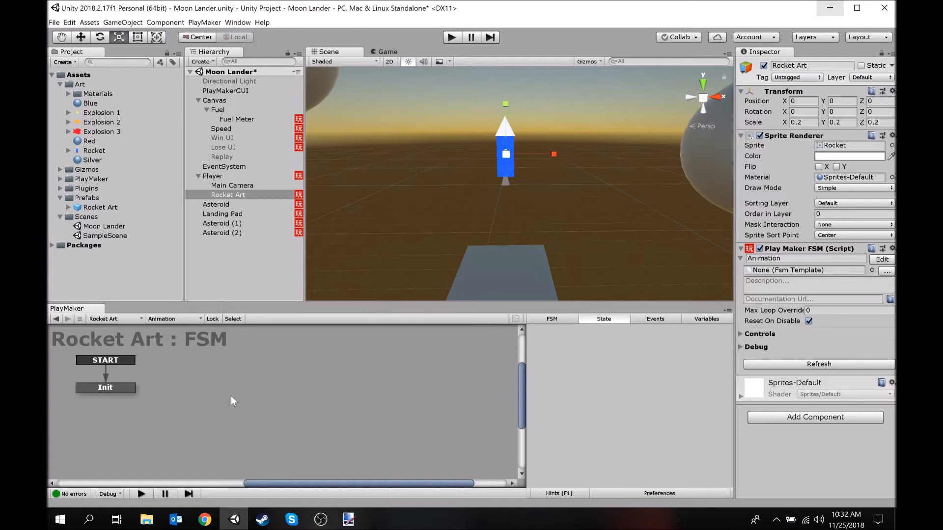
- Add a state named Frame 1 and place it to the right of Init
right_click(213, 387)
click(271, 265)
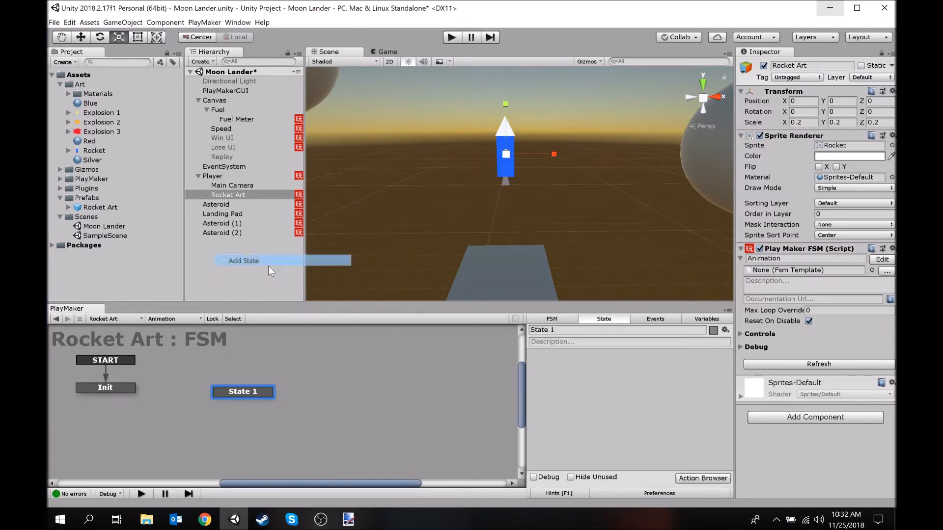
text(Frame 1)
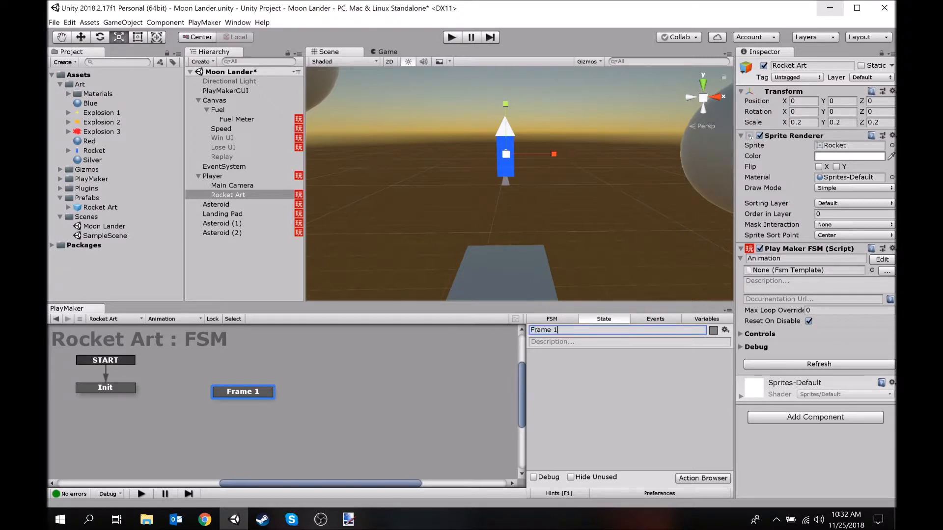
click(254, 426)
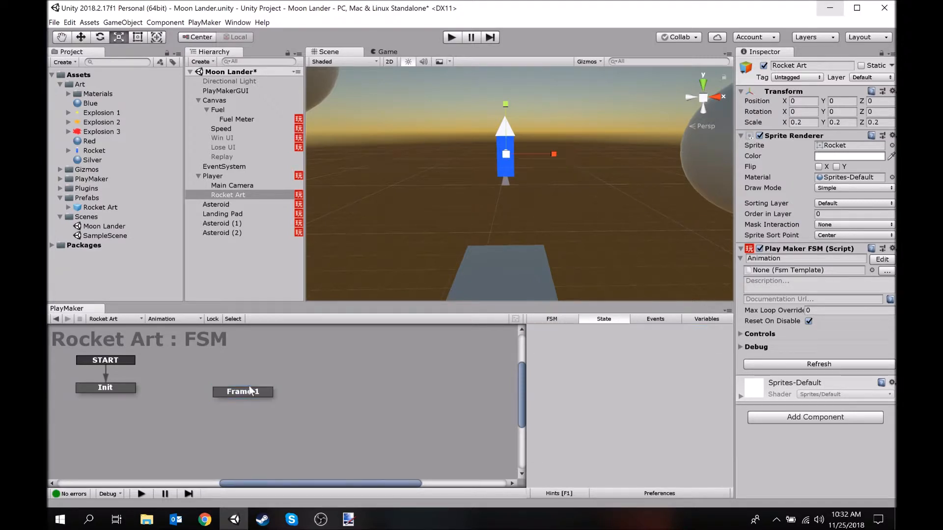
drag(252, 394, 240, 392)
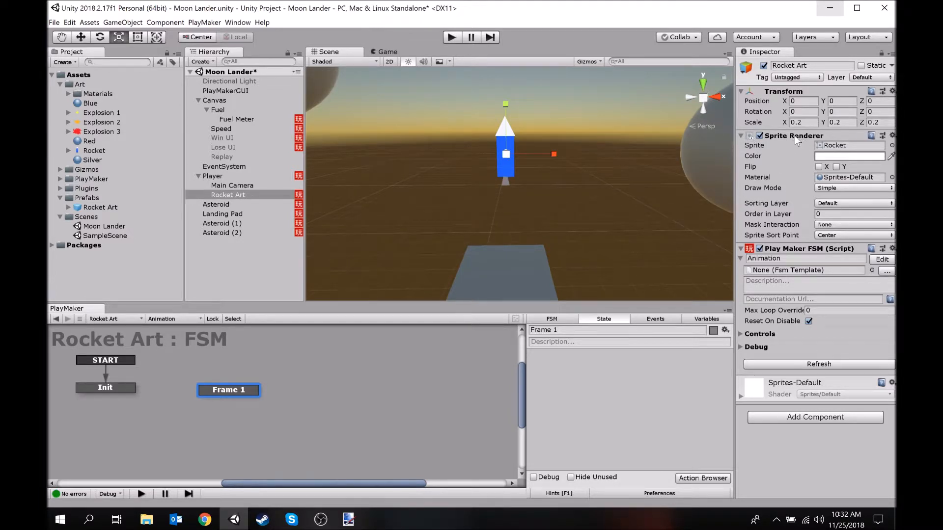
- Add a Set Property action for Rocket Art's Sprite Renderer to Frame 1, setting its sprite property to Explosion 1
drag(814, 140, 590, 394)
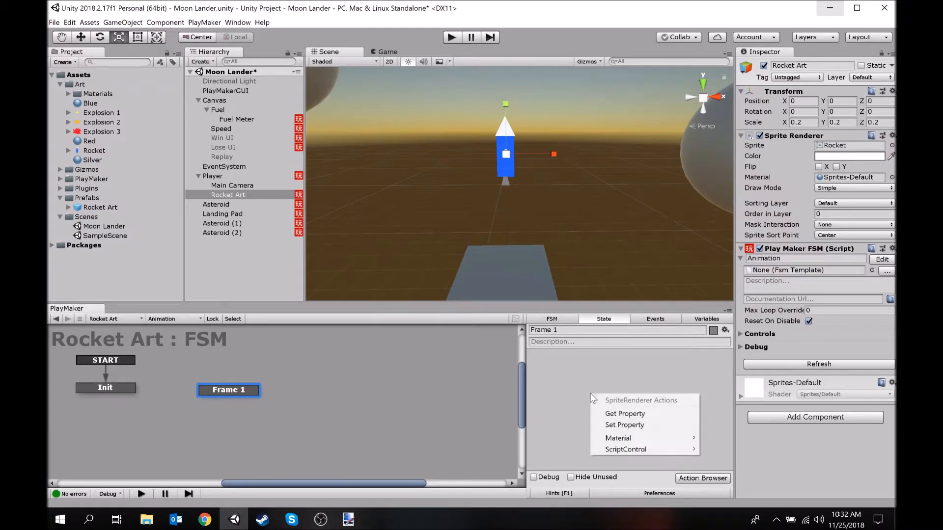
click(623, 427)
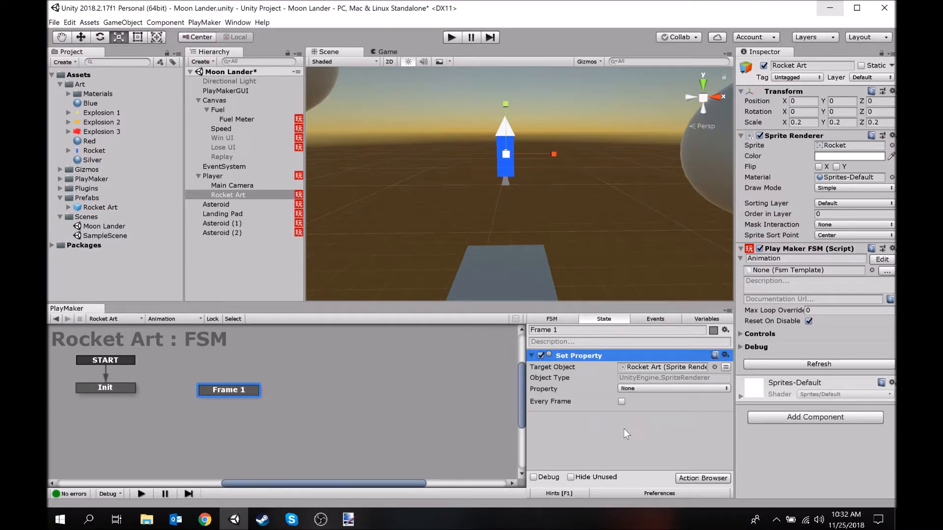
click(637, 387)
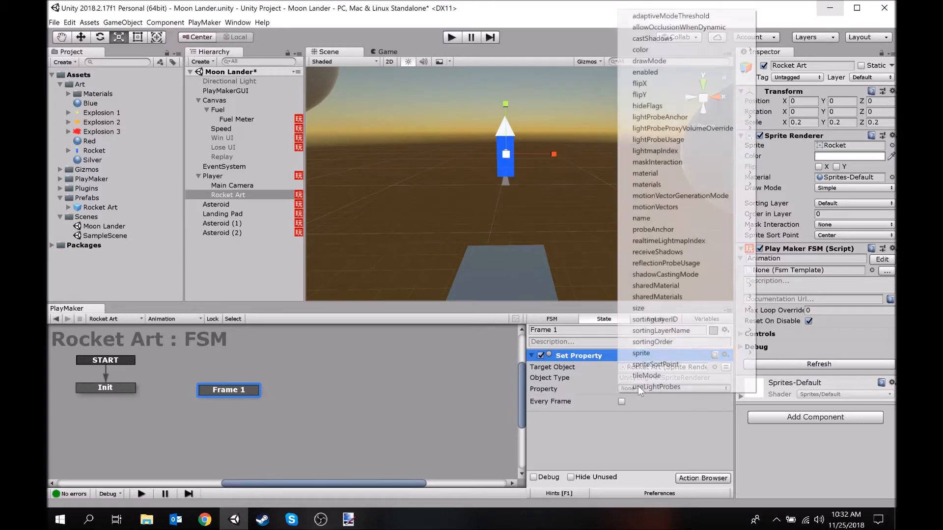
mouse_move(654, 351)
click(769, 351)
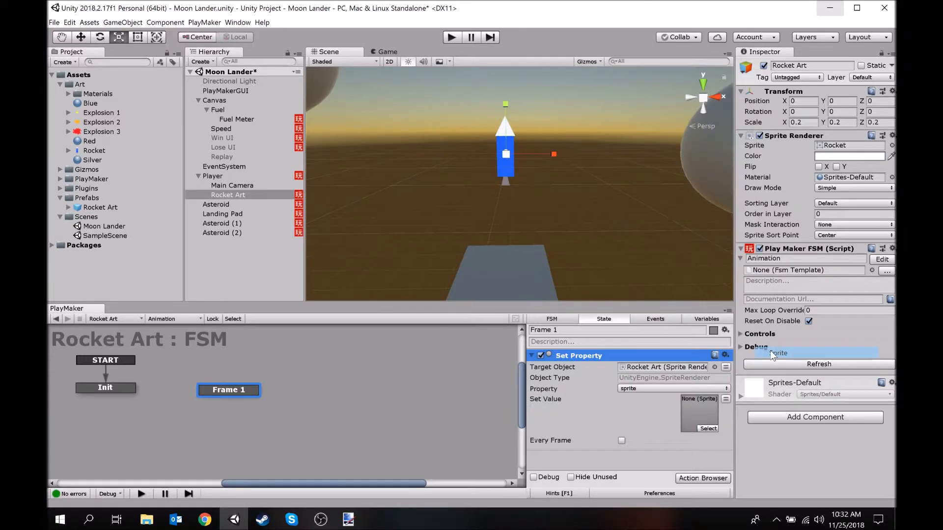
click(708, 427)
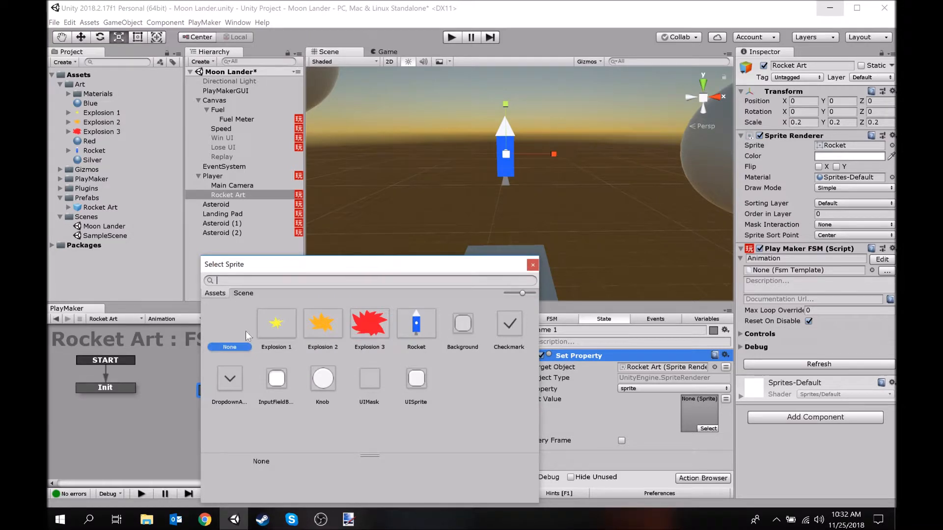
click(279, 336)
double_click(280, 335)
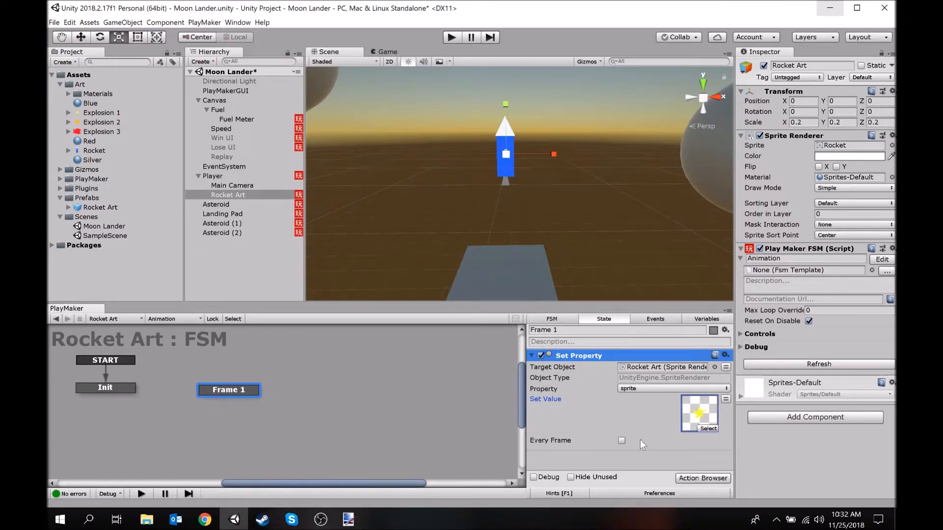
- Add a Wait action to Frame 1 and place it below the Set Property action
click(693, 478)
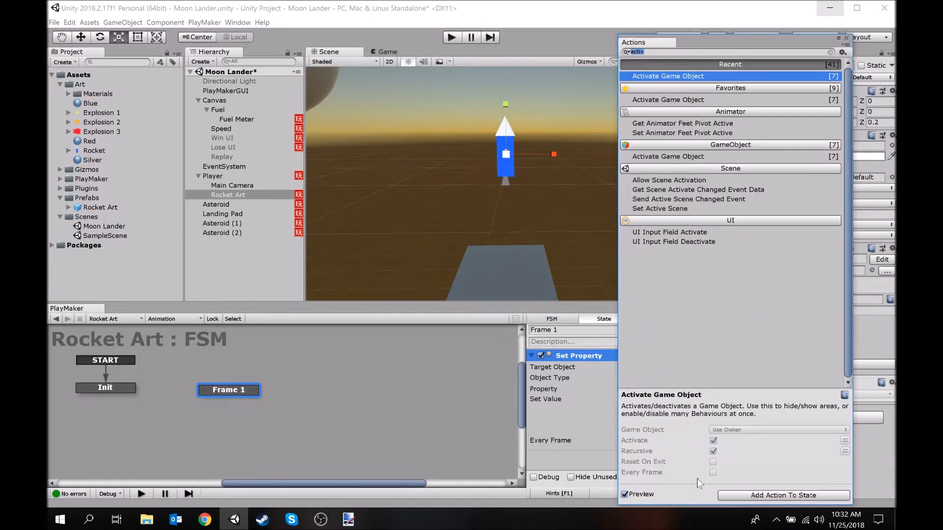
text(wait)
key(Return)
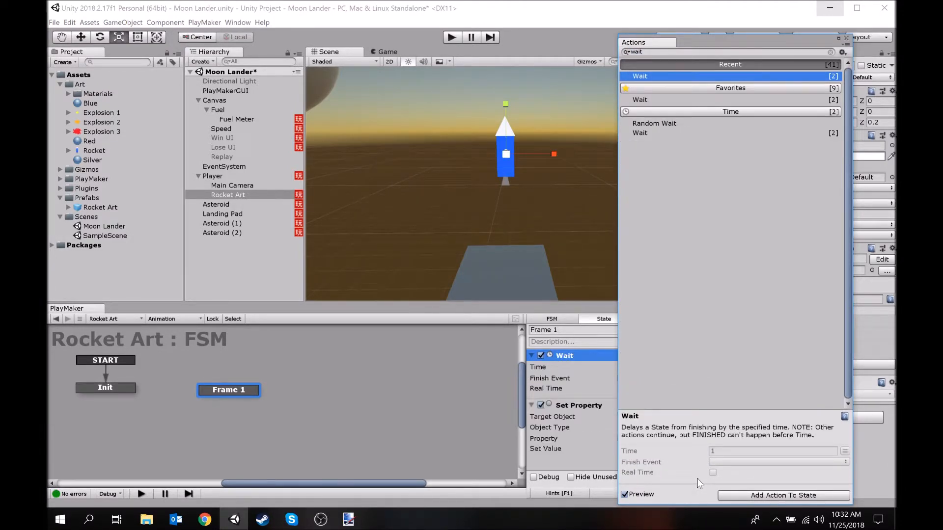
click(845, 38)
drag(582, 358, 586, 382)
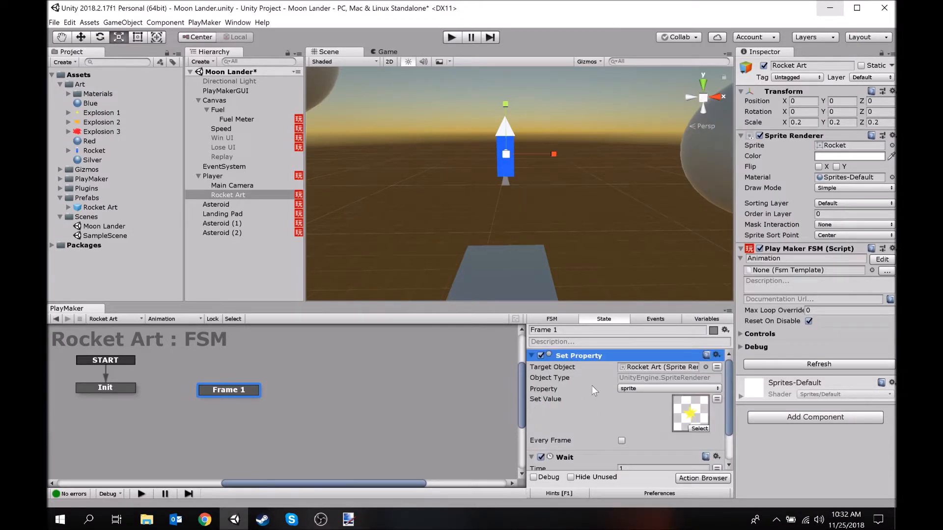
- Set the time of Frame 1's Wait action to 0.1
scroll(591, 385, down, 2)
click(632, 426)
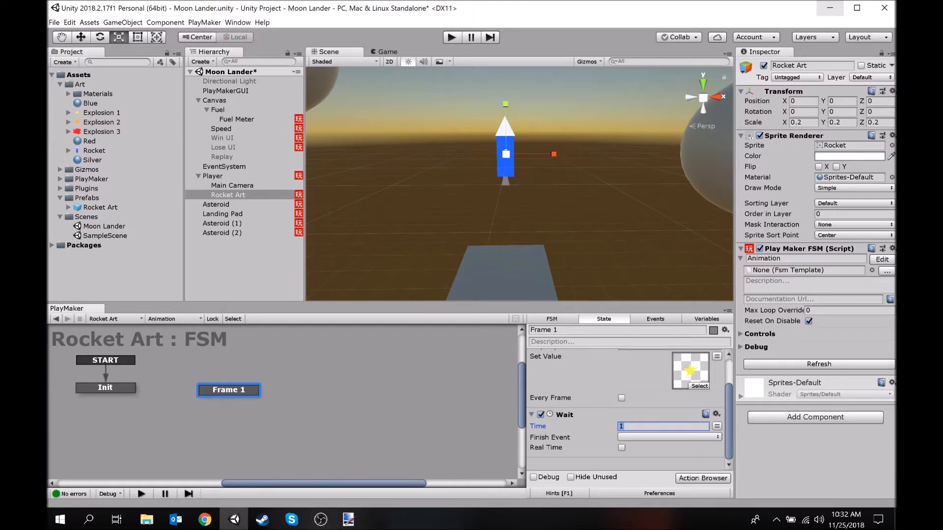
key(Return)
- Add a Set Float Value action to the Init state
click(120, 386)
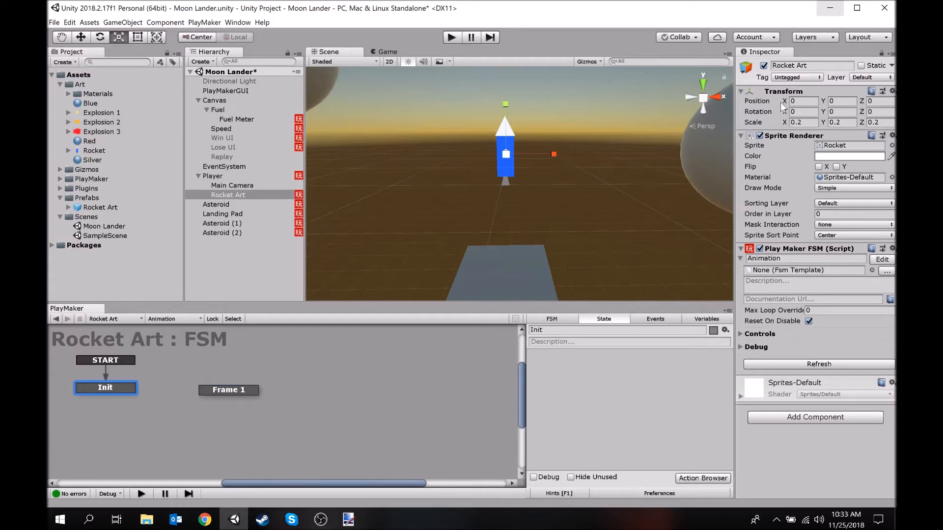
click(701, 478)
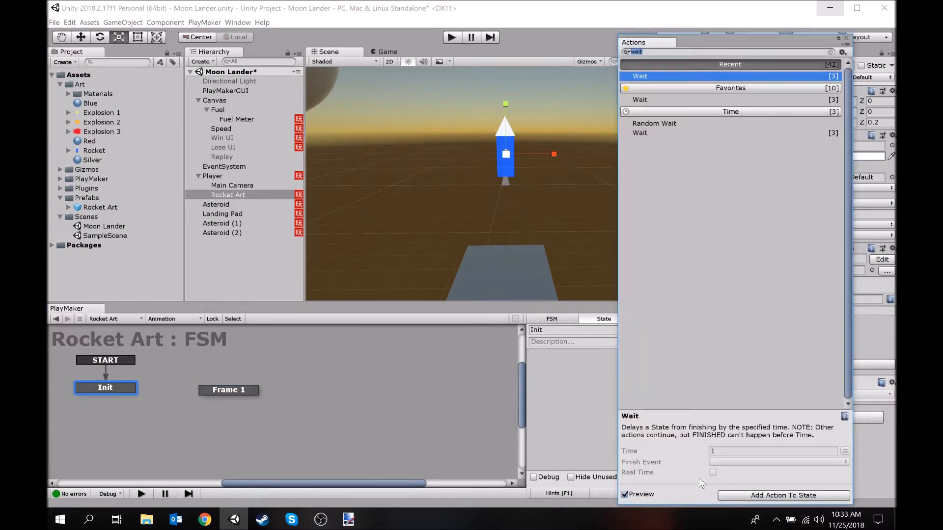
text(set float v)
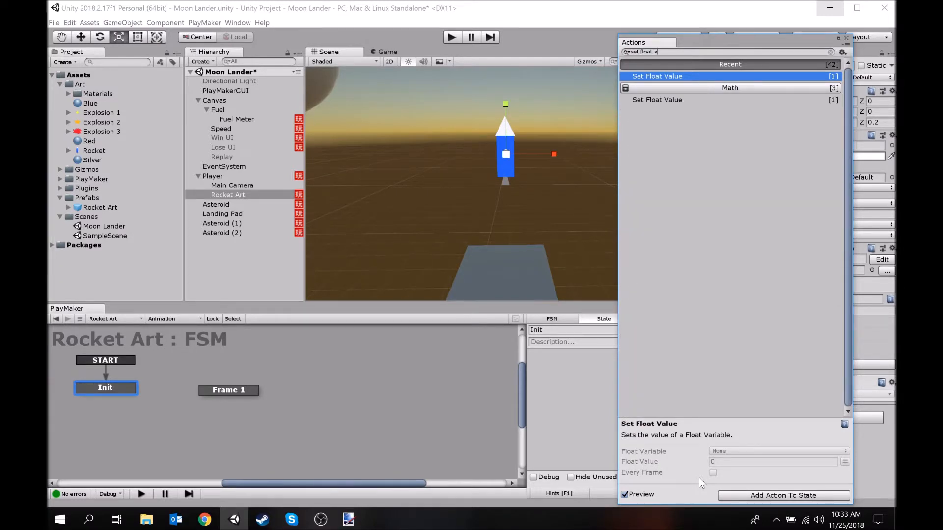
key(Return)
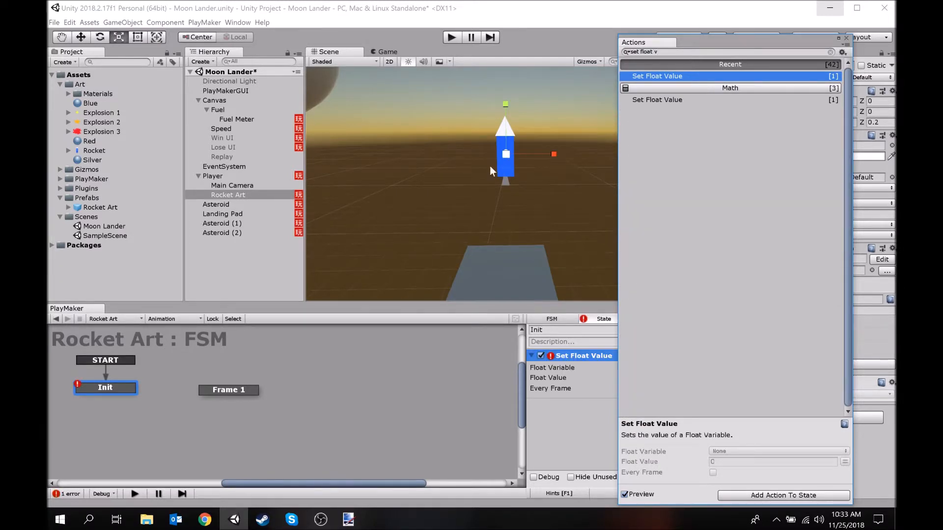
click(845, 38)
- Create a new float variable named waitTimer for Init's Set Float Value action and set its value to 0.1
click(657, 367)
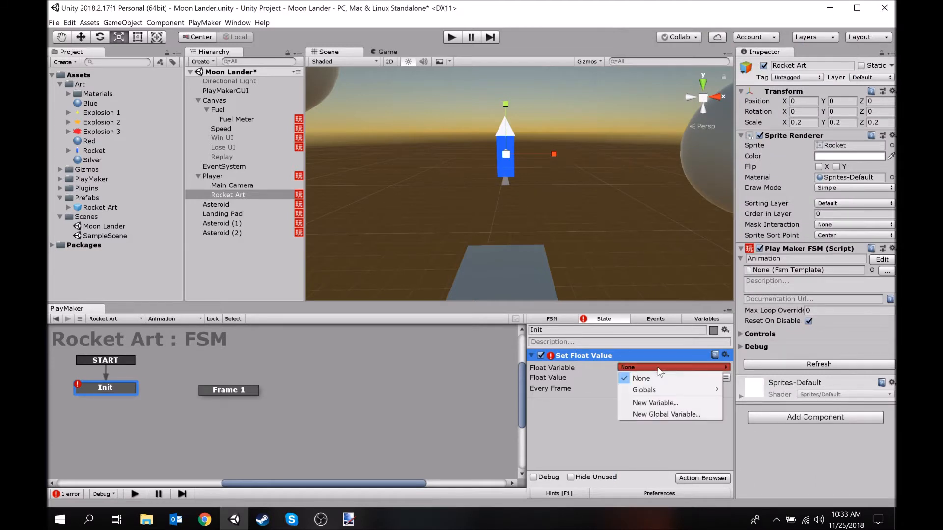
click(658, 400)
text(waitTimer)
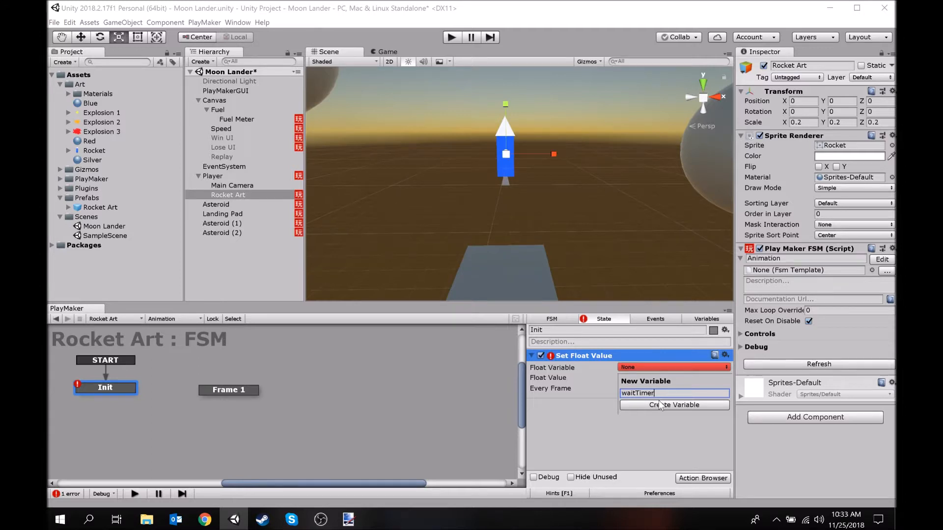
click(659, 405)
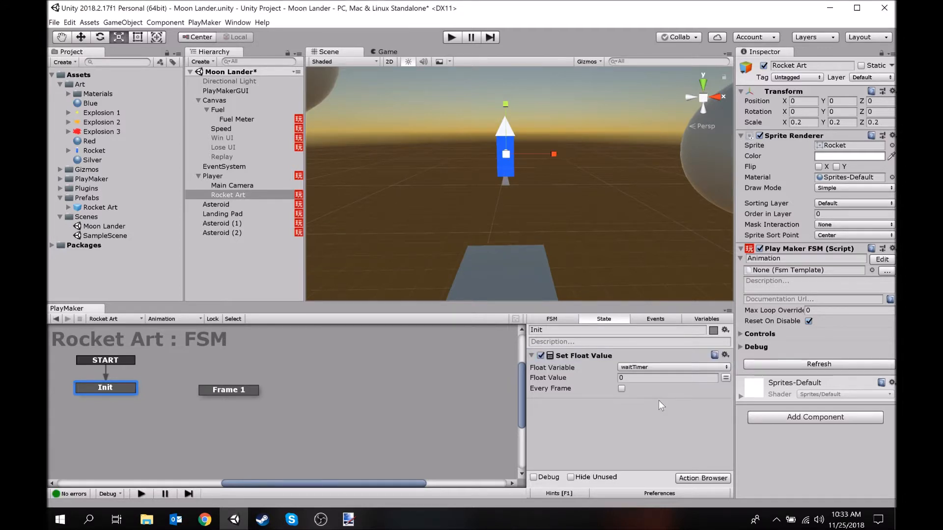
click(659, 378)
text(.1)
key(Return)
- Make Frame 1's Wait action take its time from the waitTimer variable
click(219, 391)
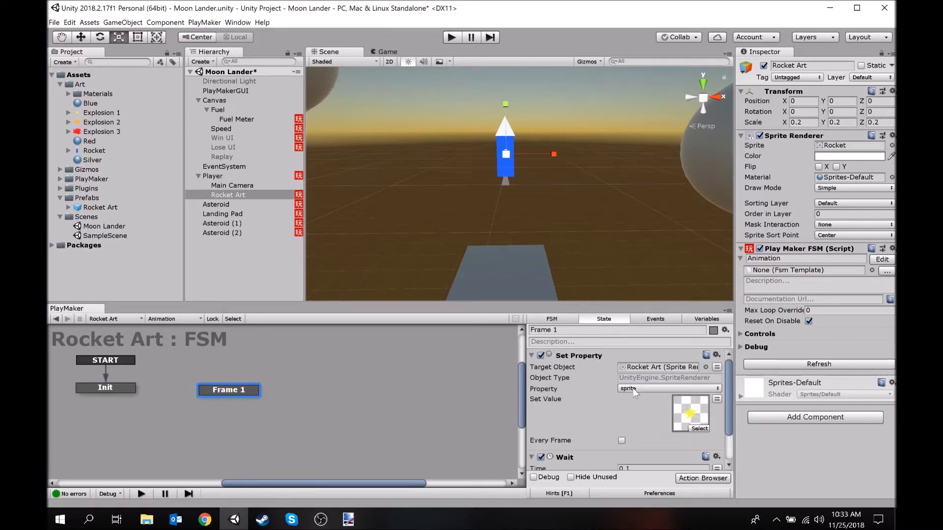
scroll(629, 410, down, 2)
click(716, 433)
click(703, 434)
click(647, 455)
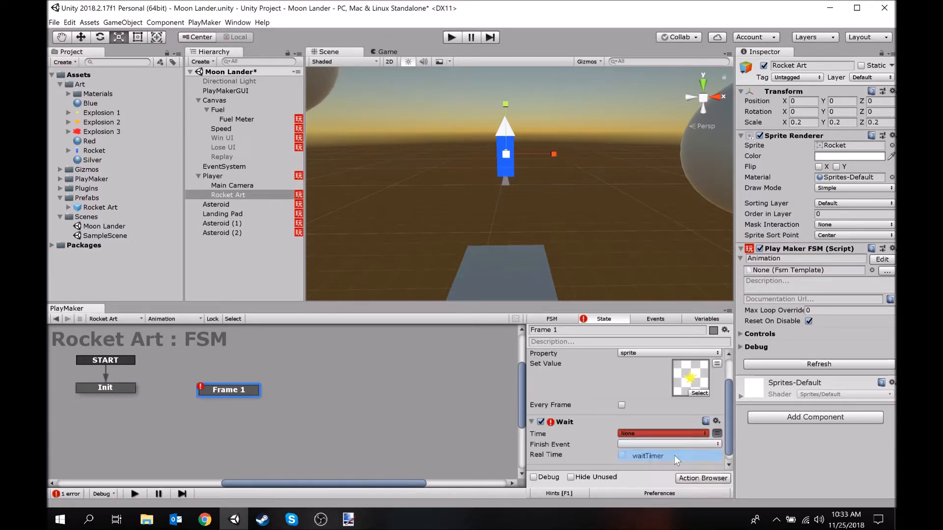
- Add a FINISHED transition to Frame 1 and use it as the Wait action's finish event
right_click(227, 391)
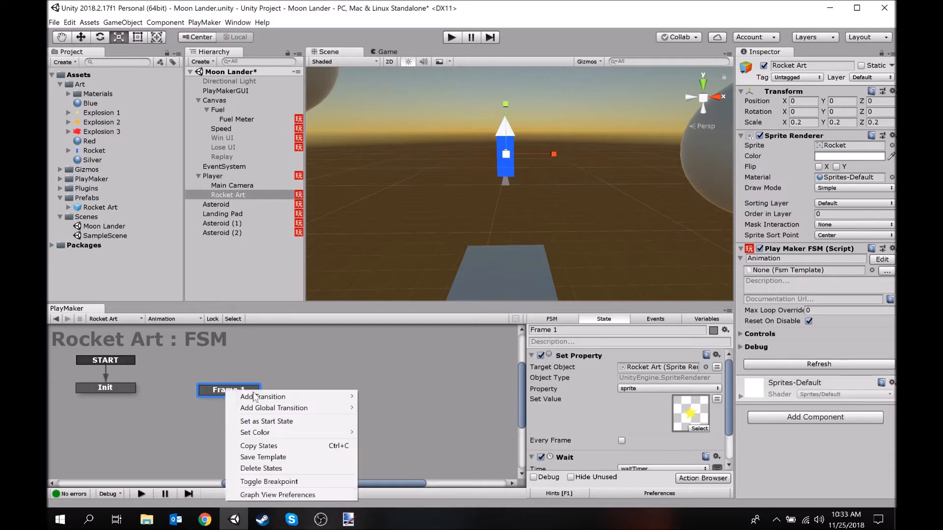
mouse_move(295, 397)
click(382, 399)
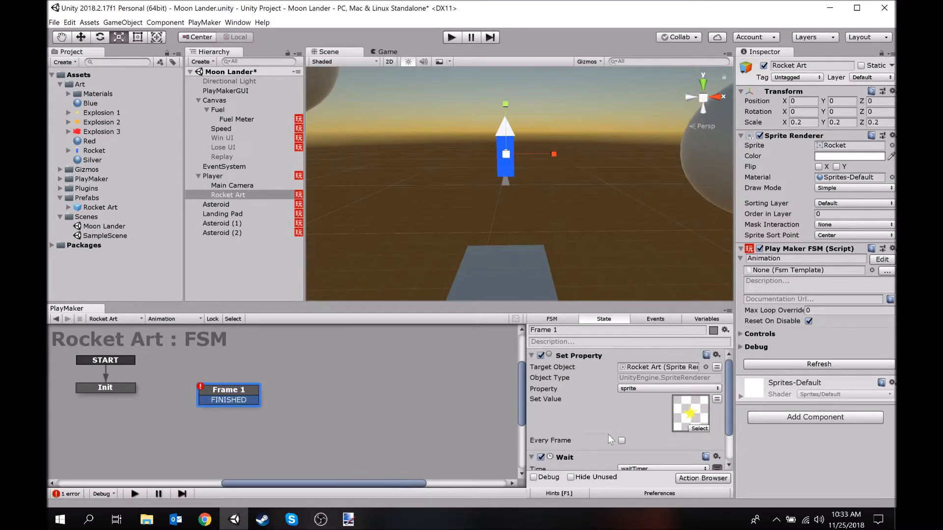
scroll(614, 432, down, 2)
click(670, 389)
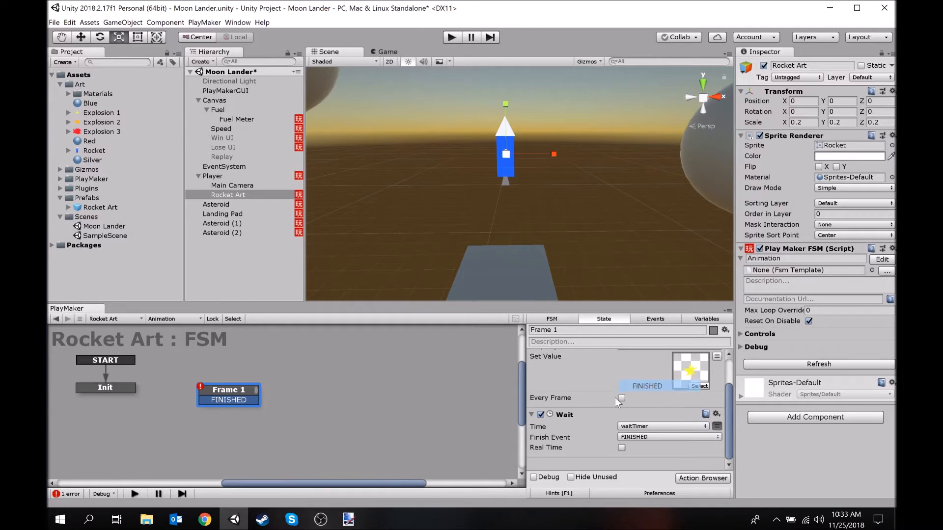
- Duplicate Frame 1 as Frame 2, place the copy directly below it, and link Frame 1's FINISHED transition to Frame 2
middle_drag(428, 409, 405, 389)
click(382, 385)
click(193, 371)
key(ctrl+c)
key(ctrl+v)
drag(314, 409, 202, 420)
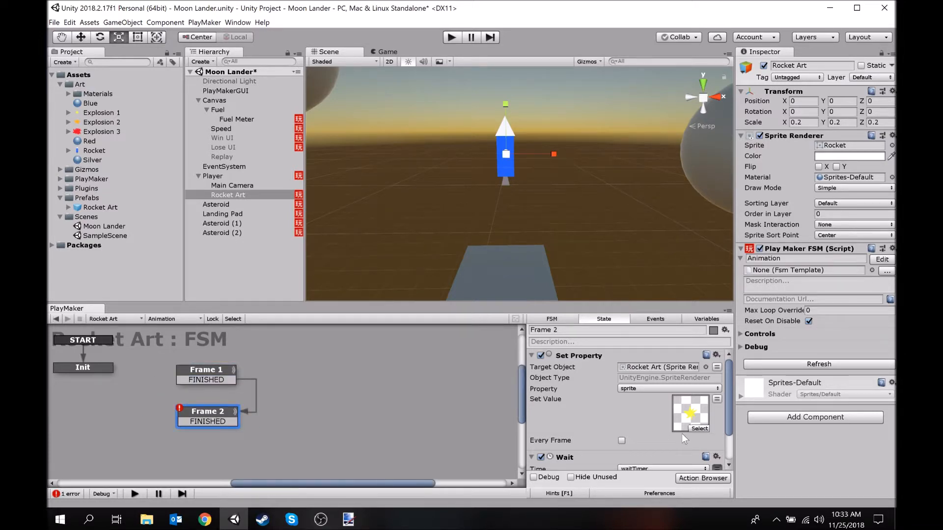
- Change the sprite value in Frame 2's Set Property action to Explosion 2
click(695, 431)
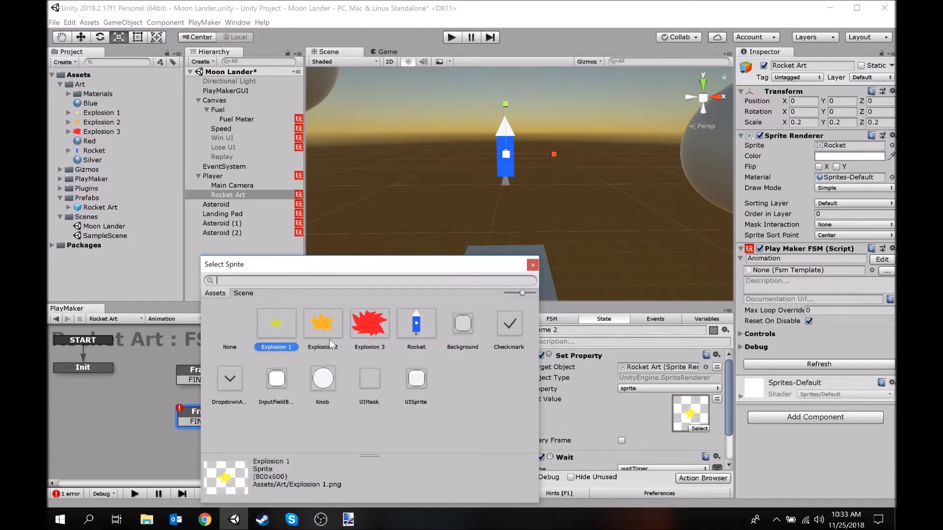
click(329, 340)
double_click(308, 323)
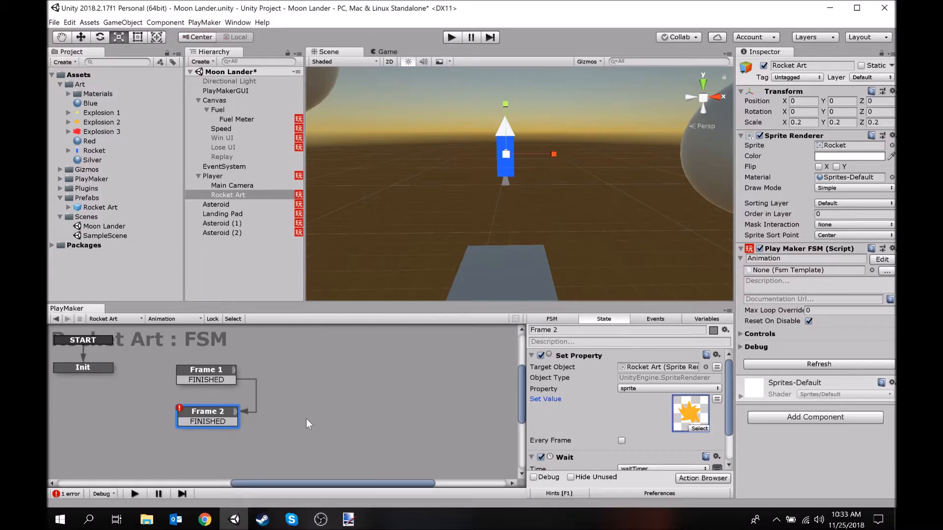
- Duplicate Frame 2 directly below itself and link Frame 2's FINISHED transition to the copy
key(ctrl+c)
key(ctrl+v)
middle_drag(388, 428, 427, 384)
drag(363, 367, 222, 419)
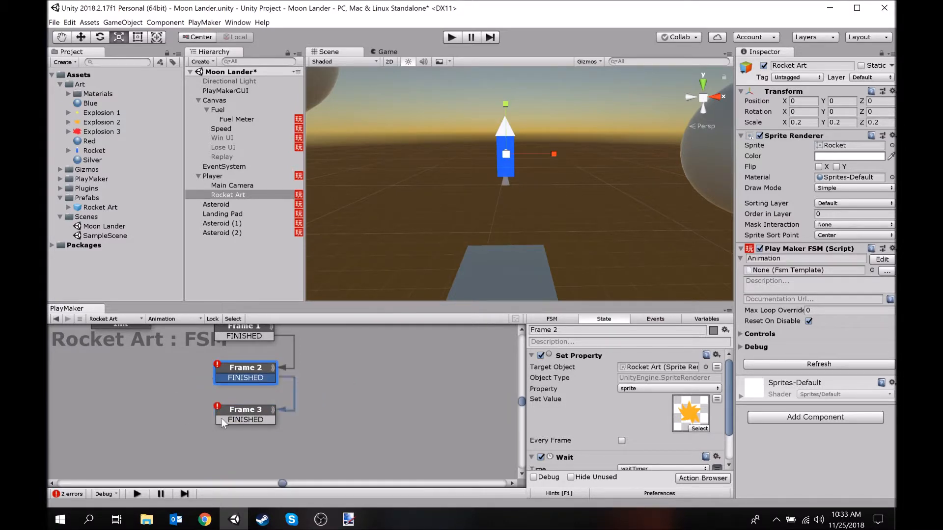
- Change the sprite value in Frame 3's Set Property action to Explosion 3
click(690, 428)
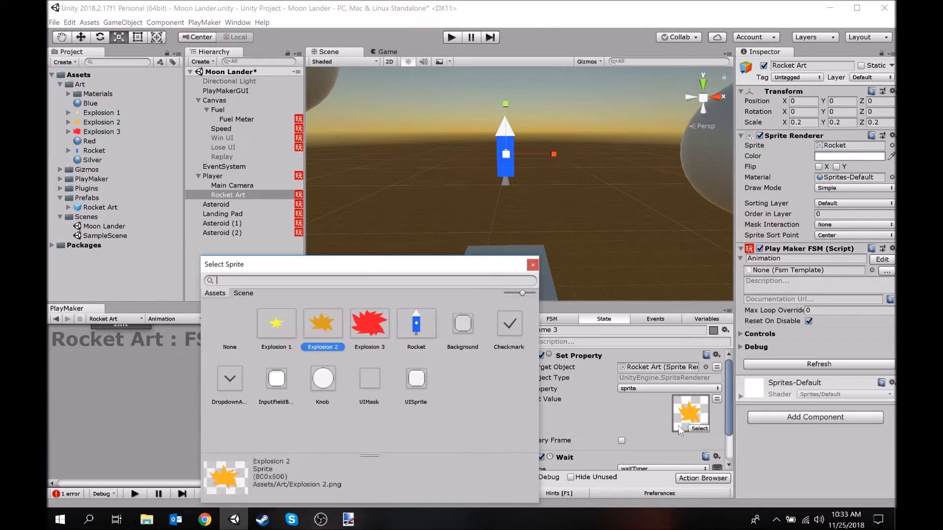
double_click(365, 325)
click(297, 423)
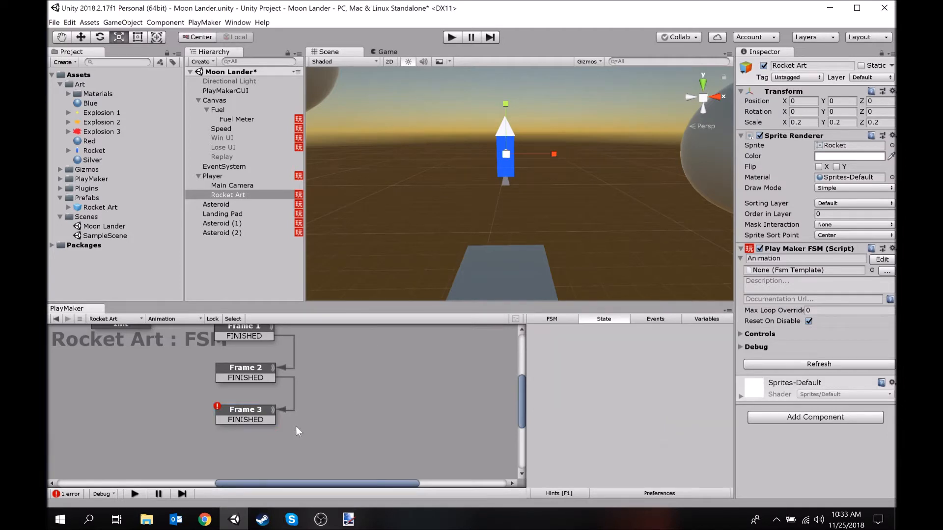
- Duplicate Frame 3 directly below itself and link Frame 3's FINISHED transition to the copy
click(259, 413)
key(ctrl+c)
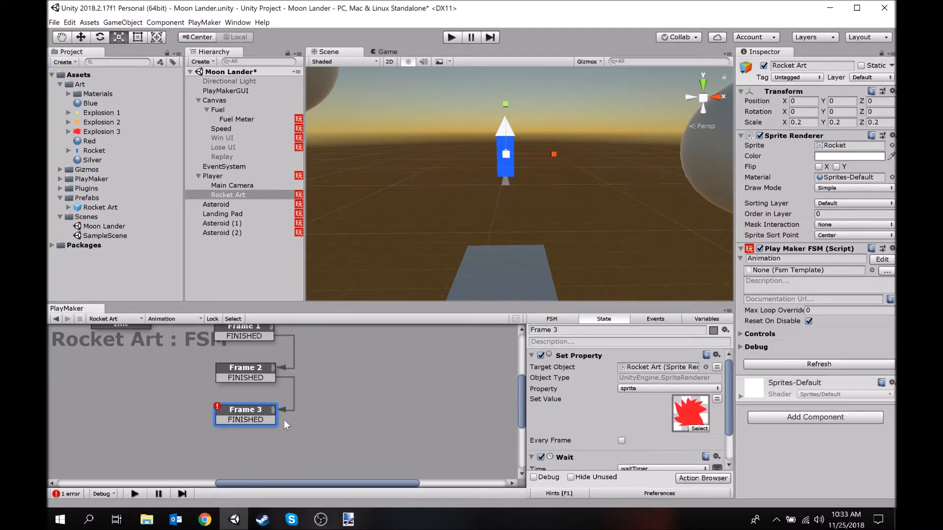
key(ctrl+v)
drag(325, 414, 255, 448)
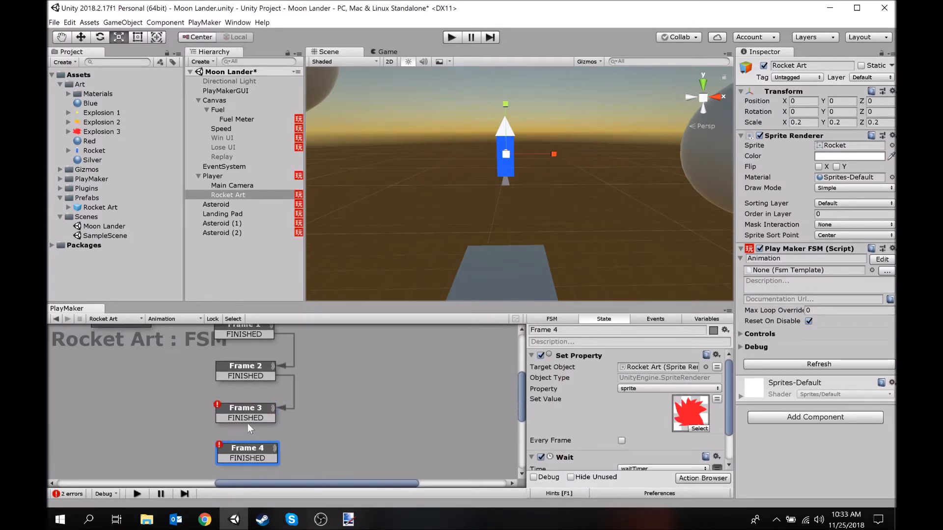
drag(237, 417, 211, 460)
click(235, 448)
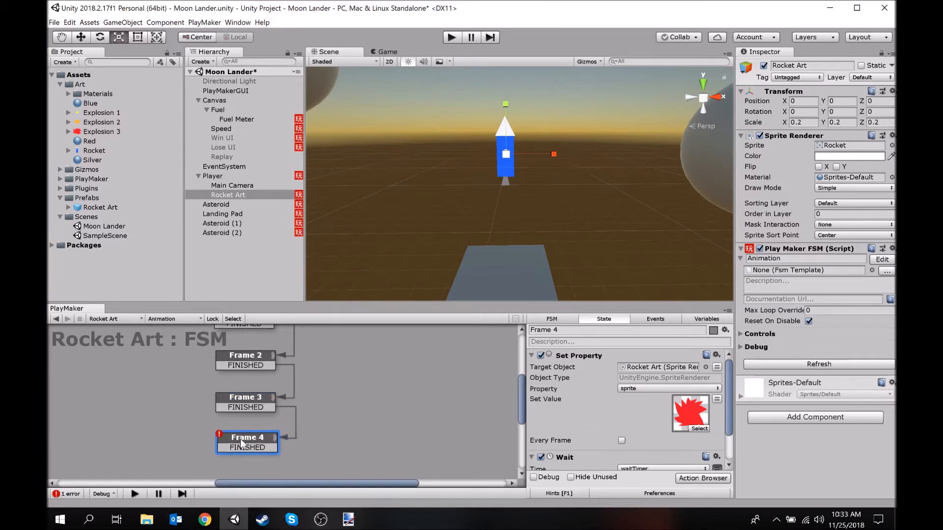
- Change the sprite value in Frame 4's Set Property action to Explosion 2
click(705, 429)
double_click(322, 322)
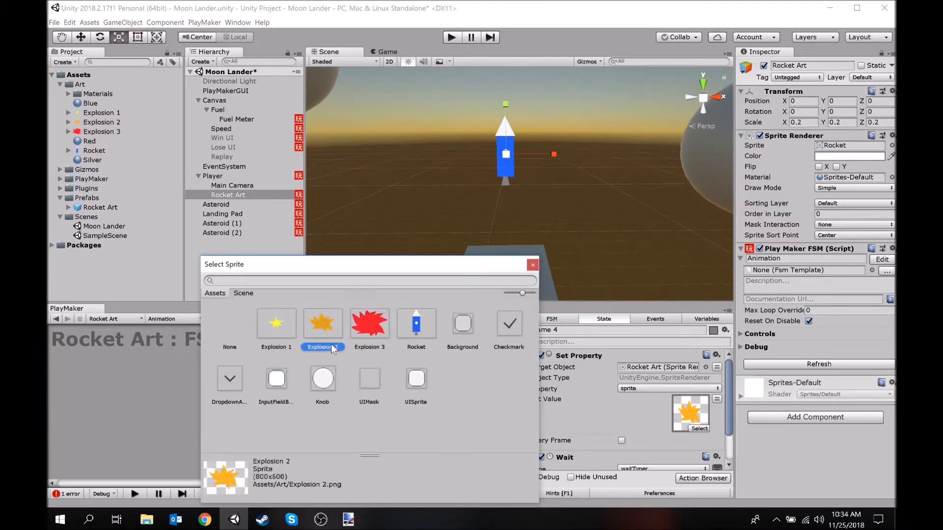
middle_drag(431, 373, 464, 329)
click(375, 393)
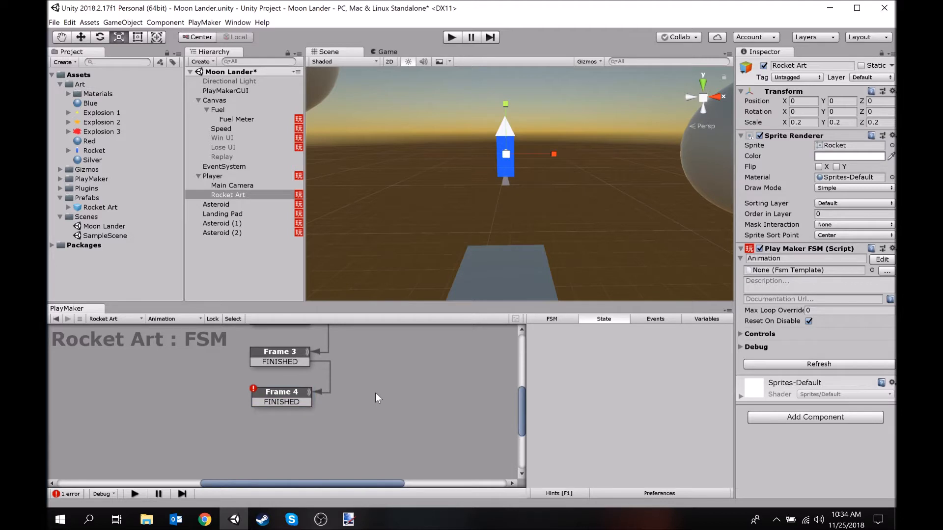
- Duplicate Frame 4 directly below itself and link Frame 4's FINISHED transition to the copy
click(298, 394)
key(ctrl+c)
key(ctrl+v)
drag(316, 413, 288, 438)
drag(266, 403, 284, 437)
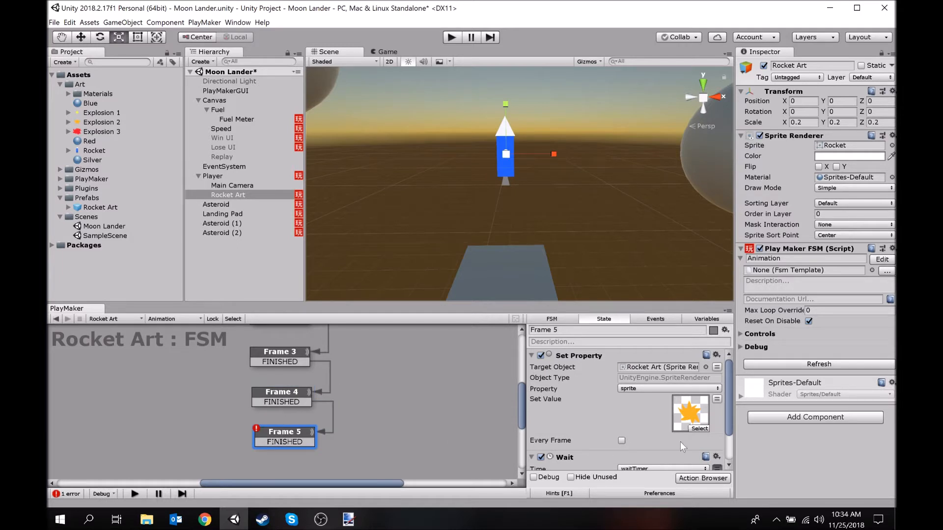
click(280, 395)
click(432, 445)
- Change the sprite value in Frame 5's Set Property action to Explosion 1
click(294, 439)
click(700, 428)
click(277, 330)
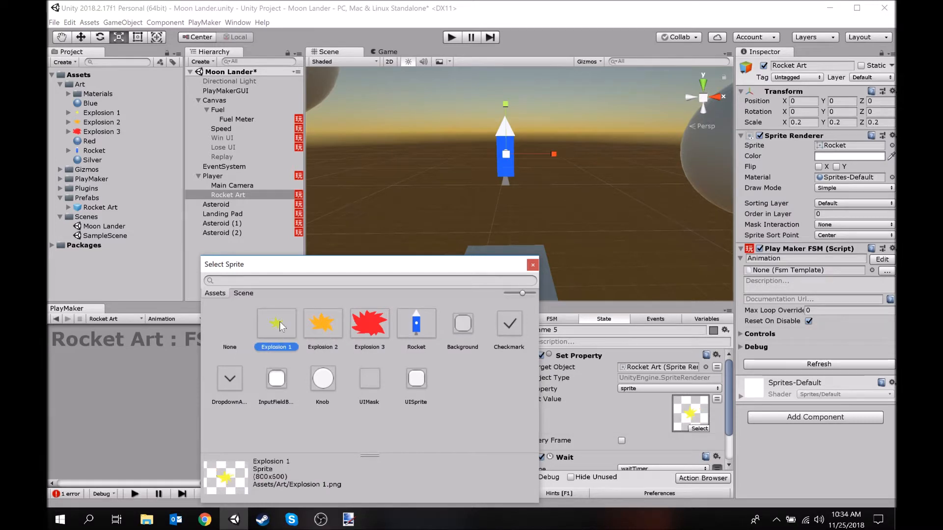
double_click(278, 322)
scroll(348, 400, down, 3)
click(359, 393)
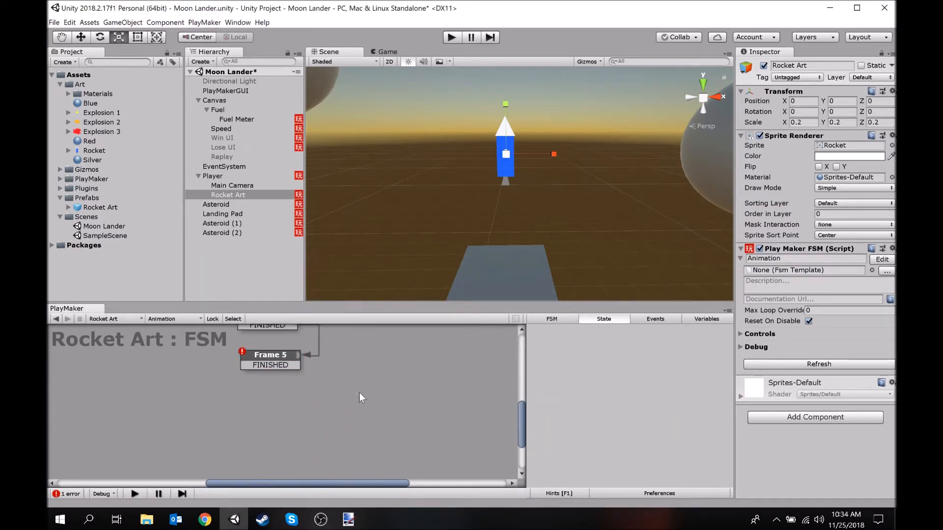
- Duplicate Frame 5 directly below itself and link Frame 5's FINISHED transition to the copy
click(300, 367)
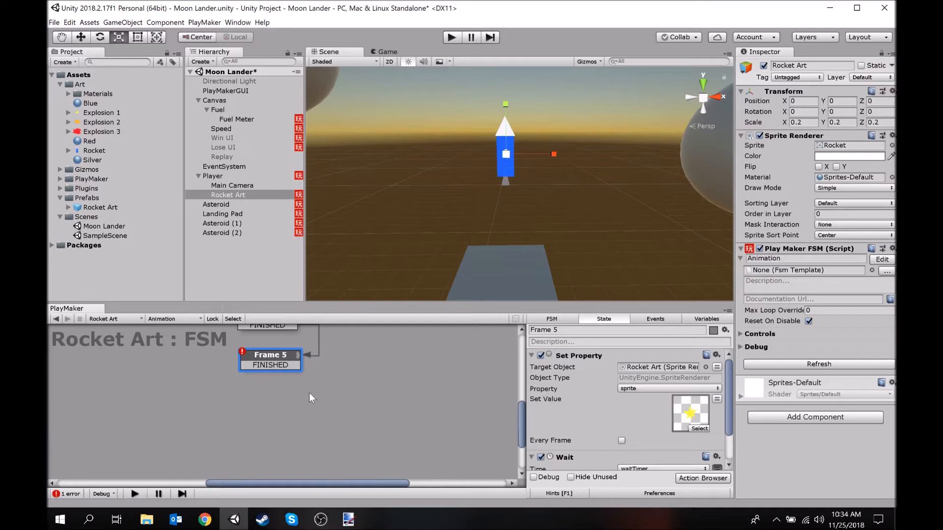
key(ctrl+v)
drag(309, 406, 258, 407)
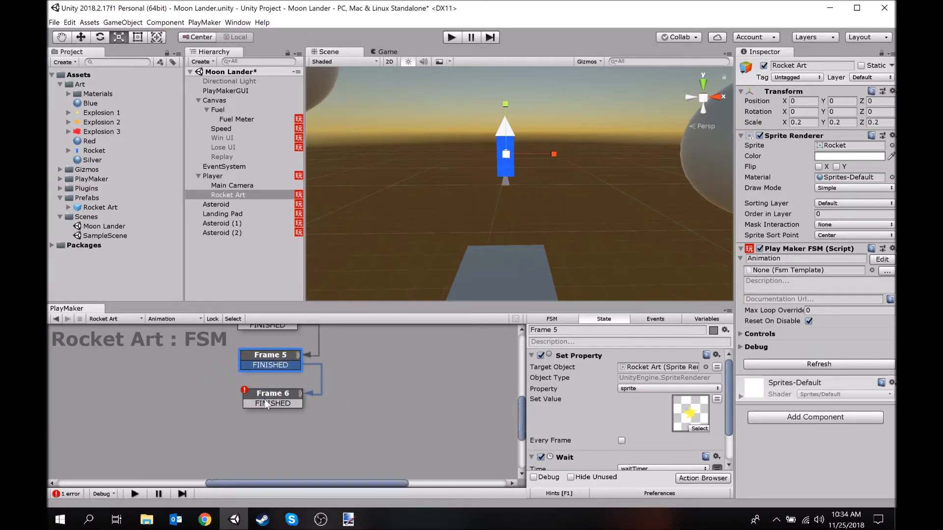
- Set the sprite value in Frame 6's Set Property action to None
click(264, 399)
click(700, 429)
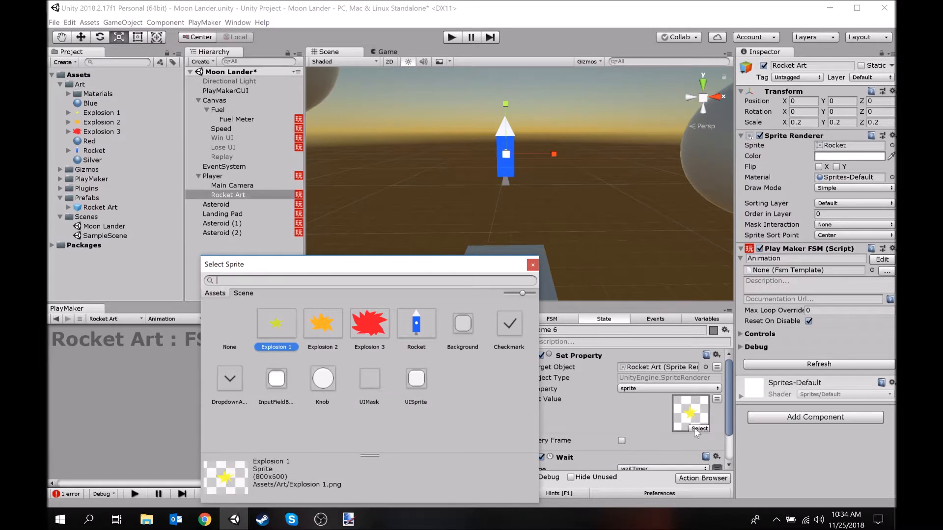
double_click(229, 328)
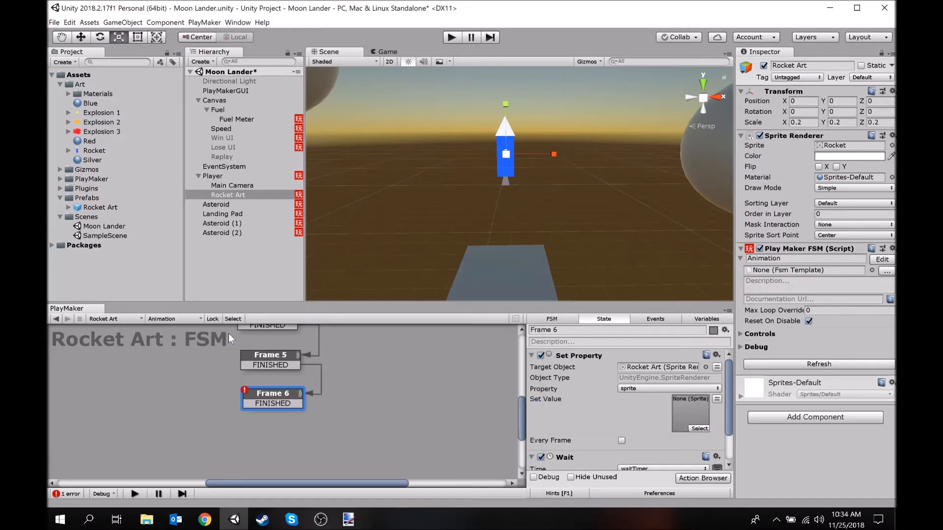
- Delete the FINISHED transition and the Wait action from Frame 6
right_click(277, 406)
click(341, 388)
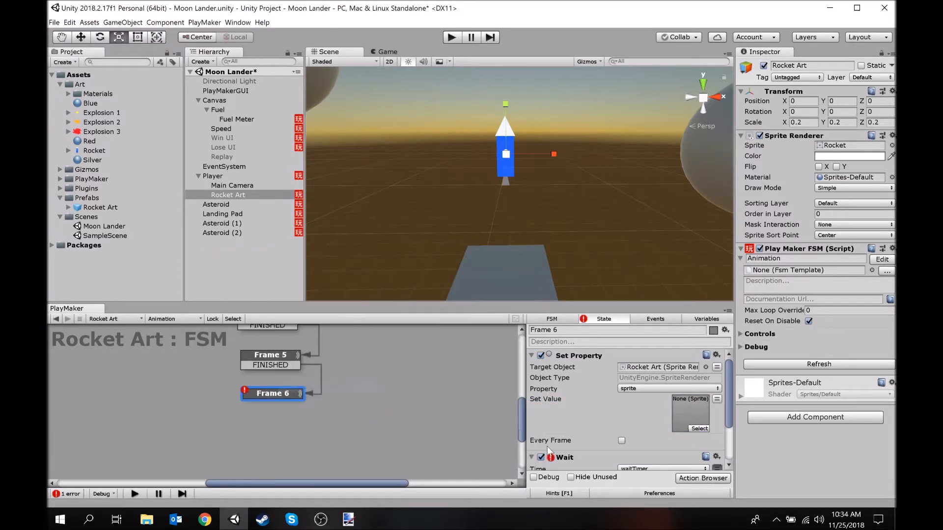
click(569, 458)
right_click(571, 459)
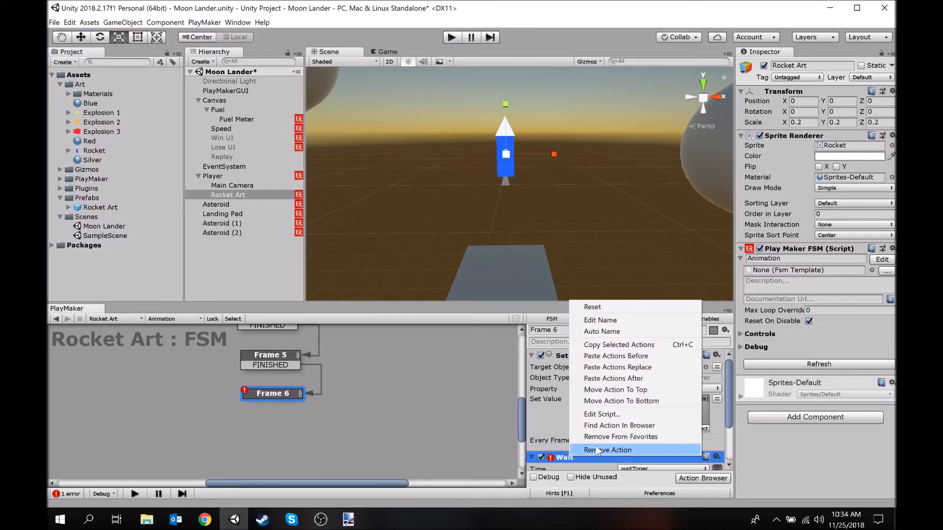
click(594, 449)
- Add an event named Explode to the Rocket Art FSM
middle_drag(388, 376, 419, 434)
scroll(408, 417, down, 3)
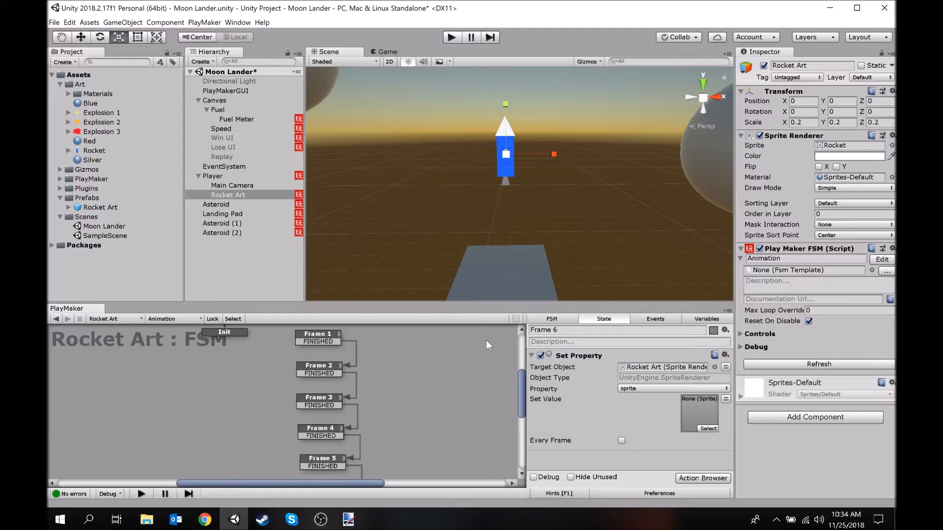
middle_drag(412, 374, 426, 404)
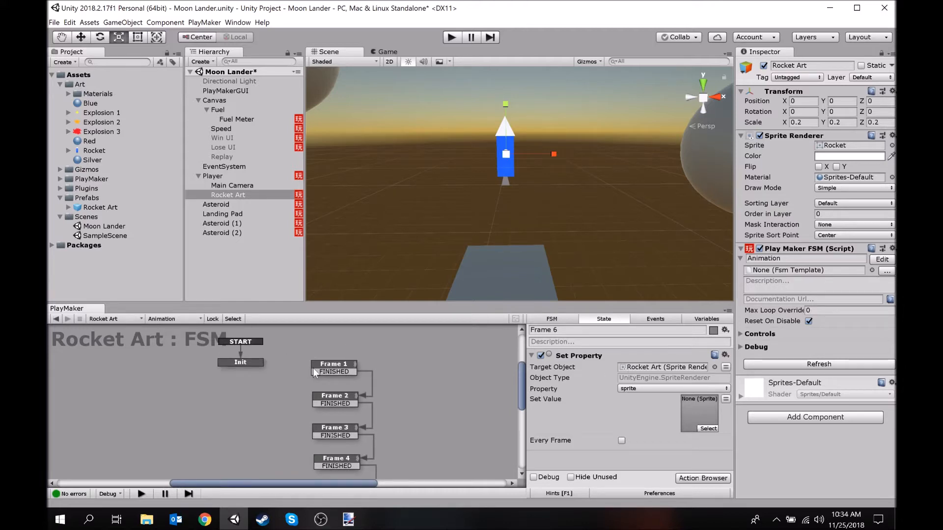
click(335, 371)
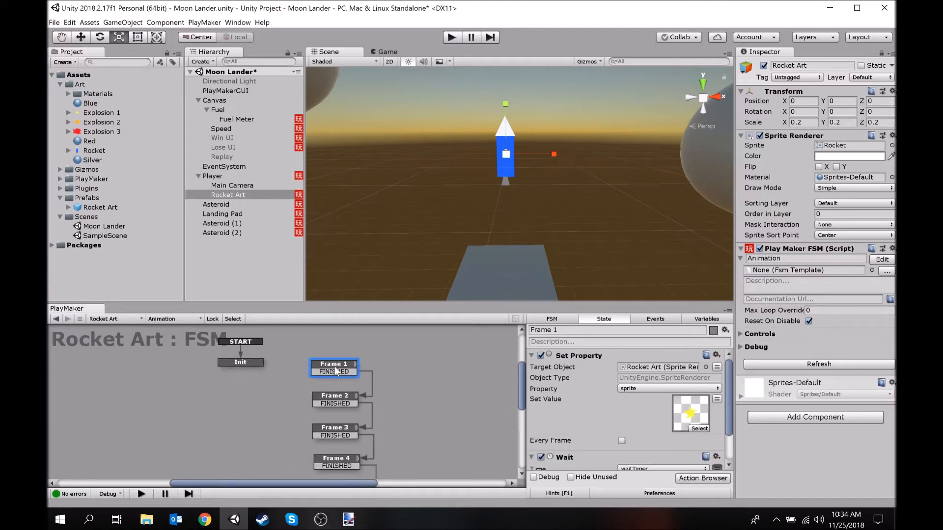
click(655, 319)
click(598, 464)
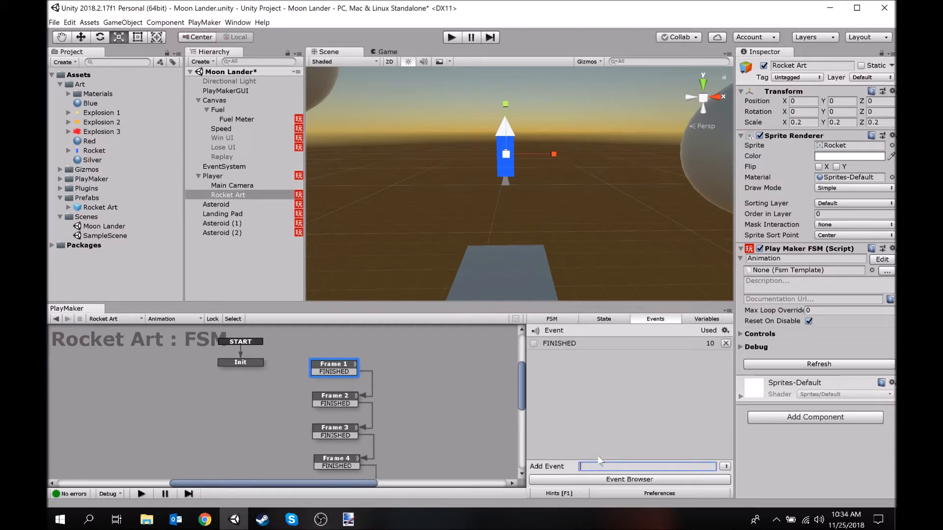
text(Explode)
key(Return)
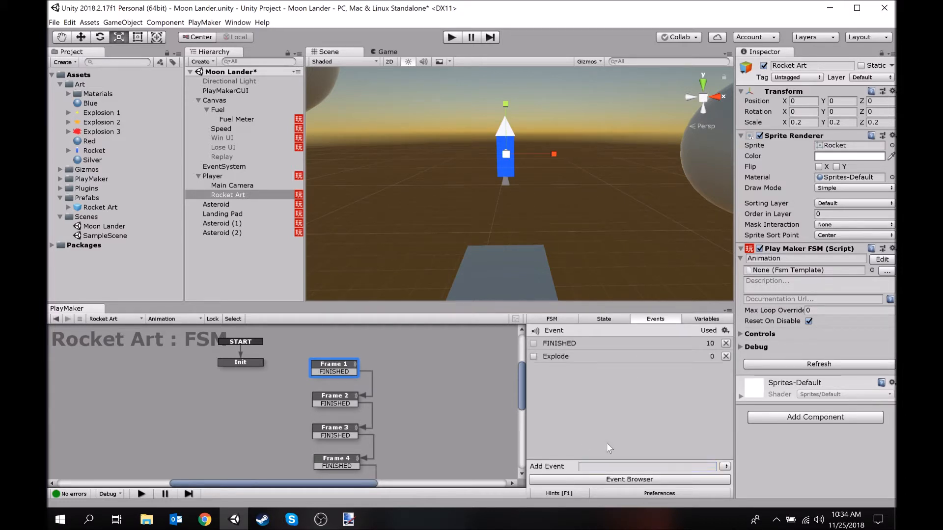
- Give Frame 1 a global transition triggered by the Explode event
right_click(332, 363)
mouse_move(383, 387)
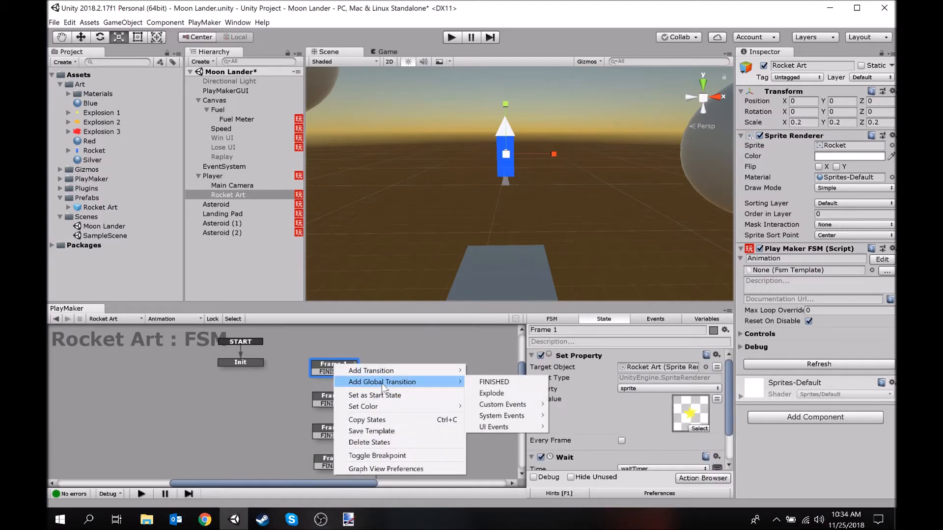
click(492, 394)
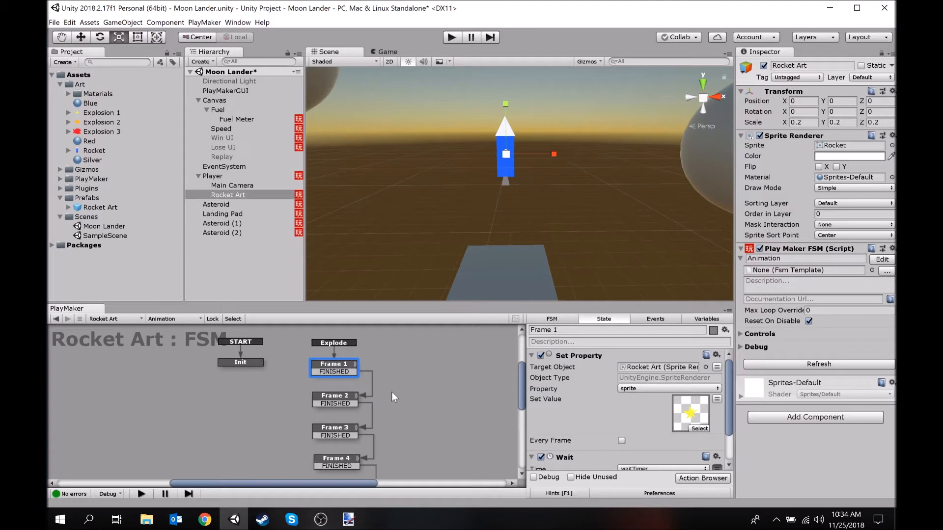
click(399, 375)
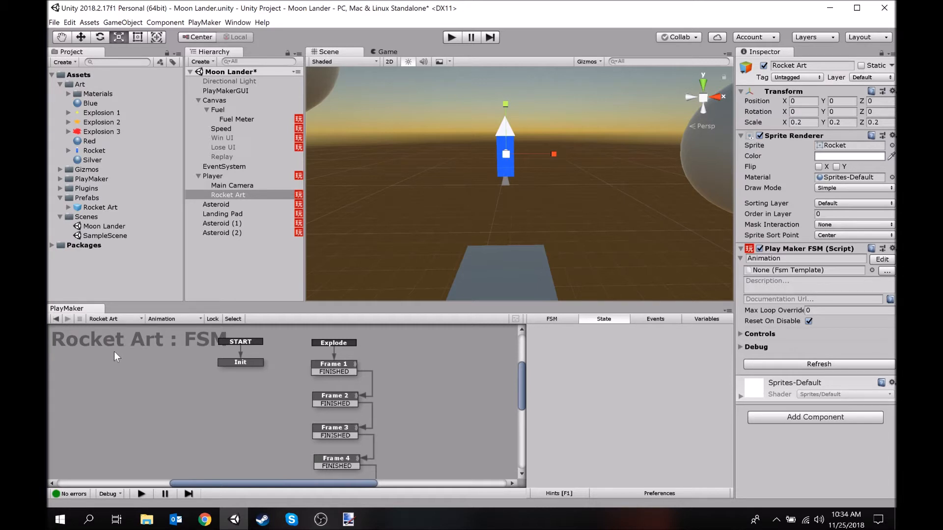
- Reselect Rocket Art and review the actions and sprites of the Animation FSM's states from Init through Frame 6
click(552, 319)
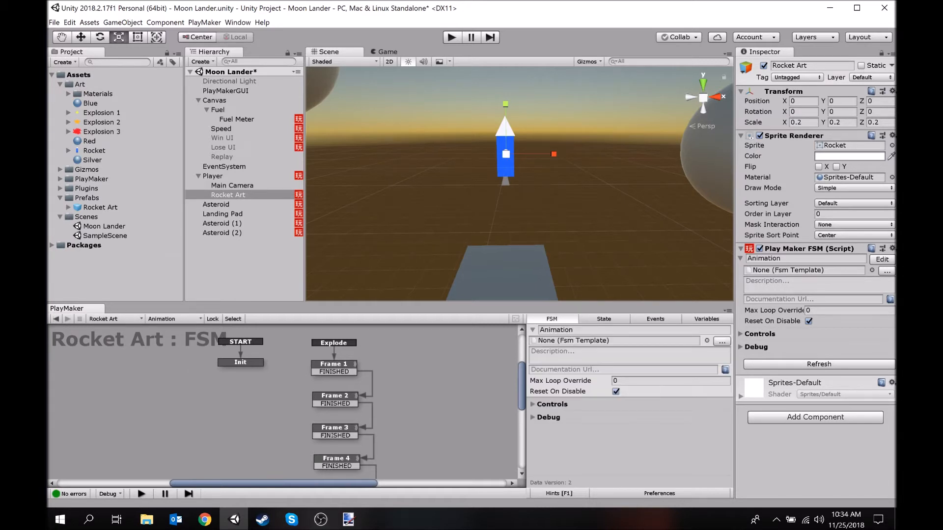
click(237, 205)
click(235, 194)
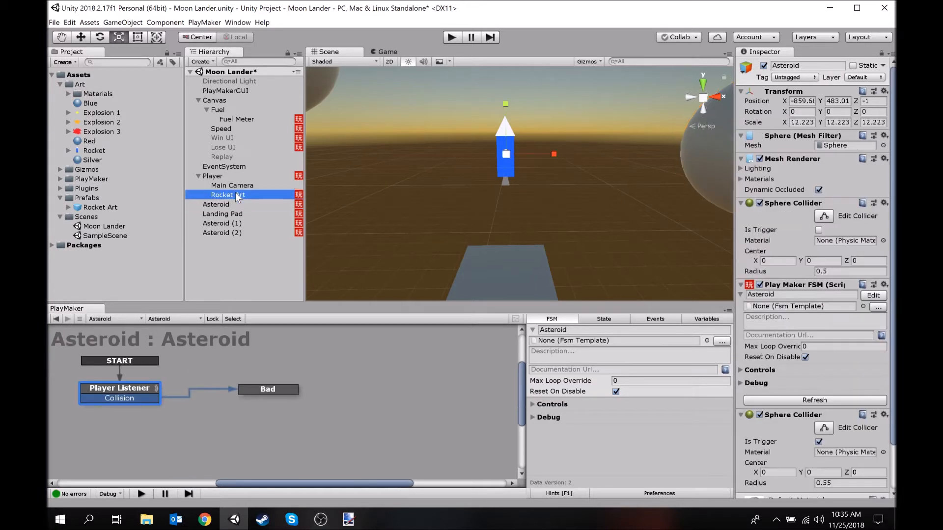
click(236, 363)
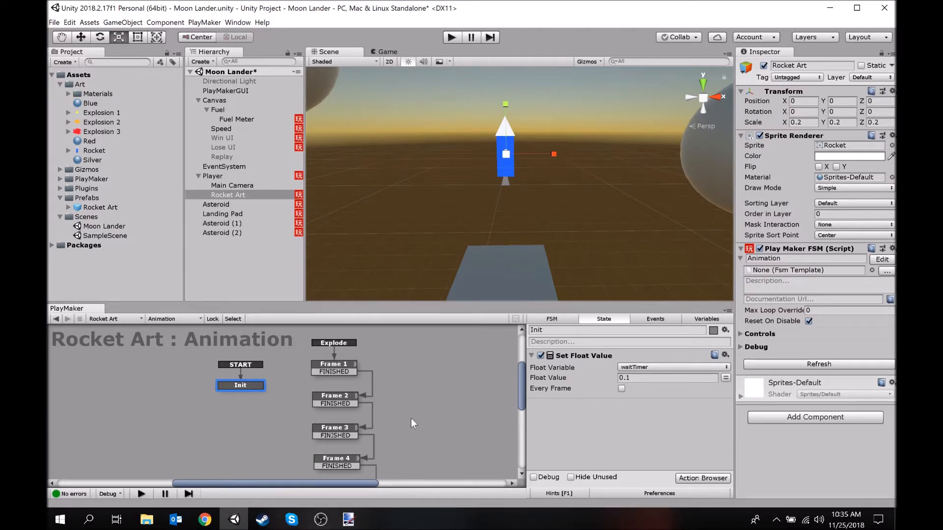
click(355, 373)
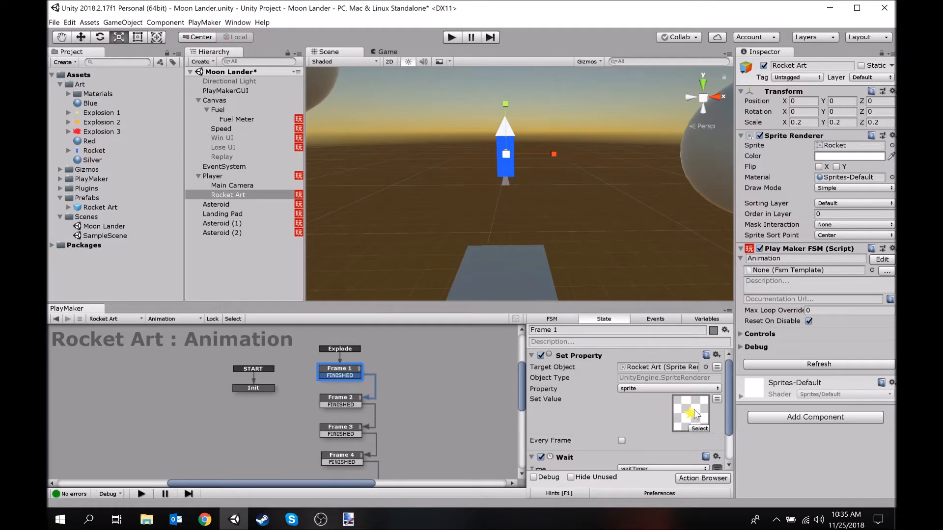
click(344, 399)
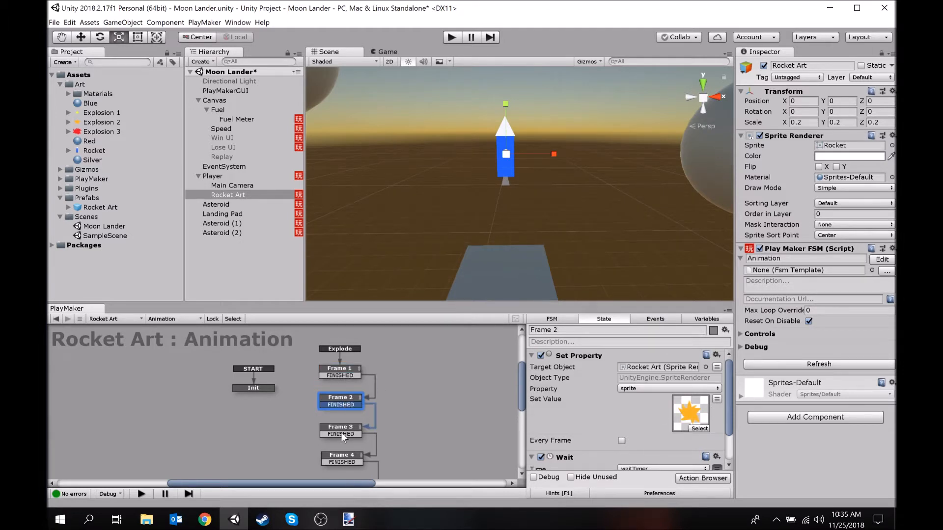
click(341, 432)
click(336, 459)
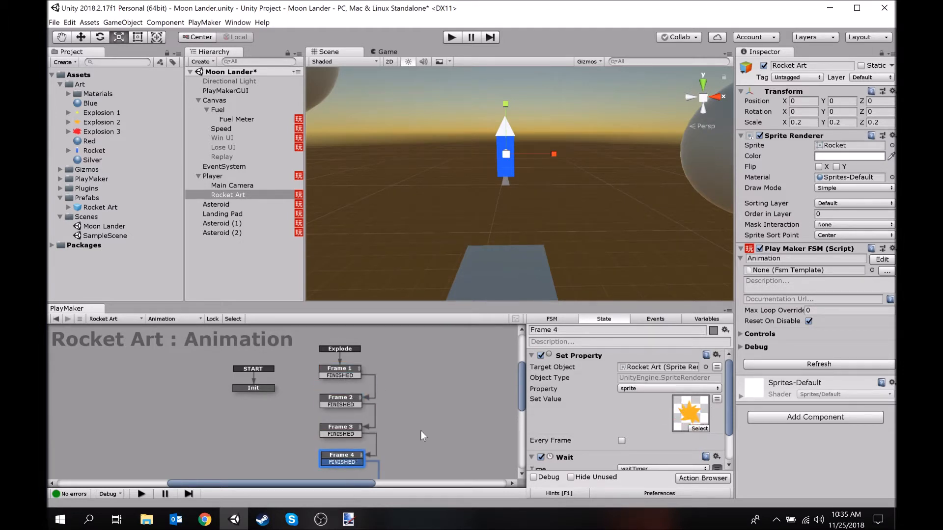
middle_drag(435, 427, 455, 390)
click(369, 452)
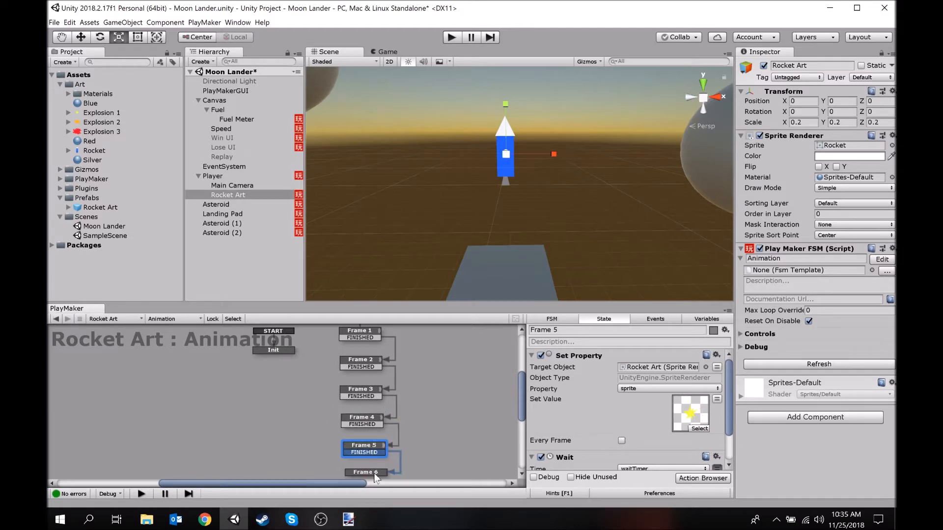
click(374, 473)
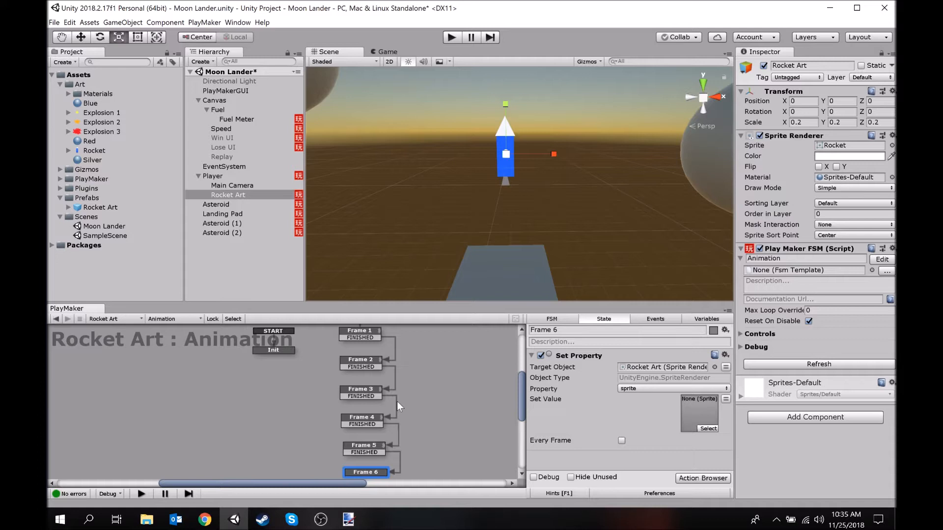
- Add a Send Event By Name action to the Death state of the Player's Death FSM
click(216, 177)
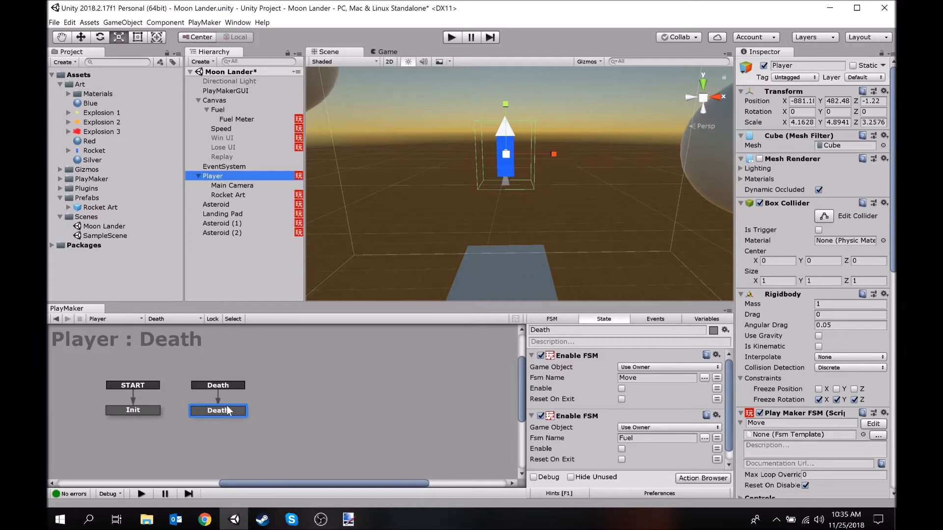
scroll(667, 417, down, 1)
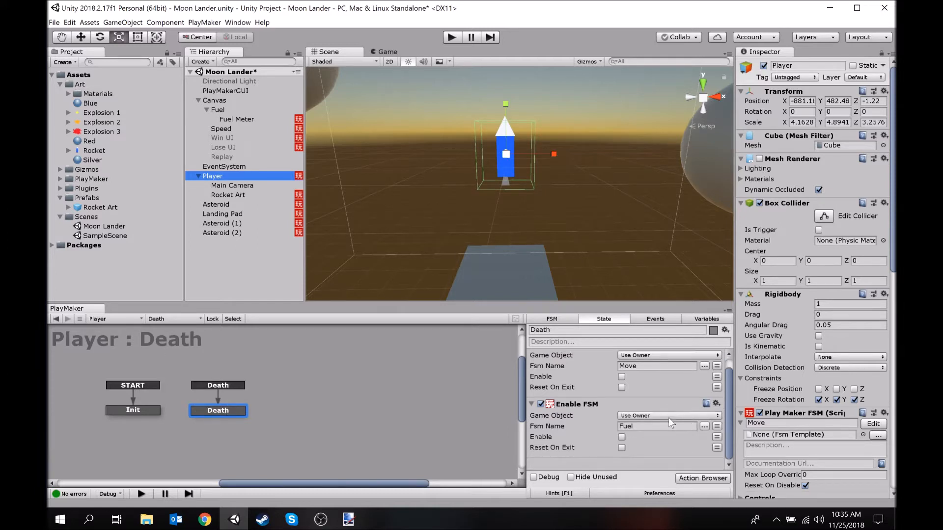
click(711, 479)
text(send event)
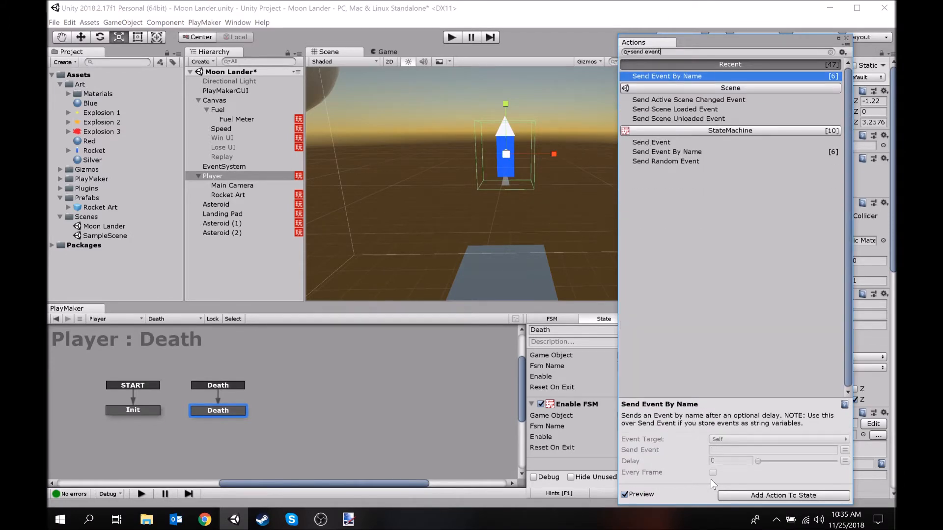
key(Return)
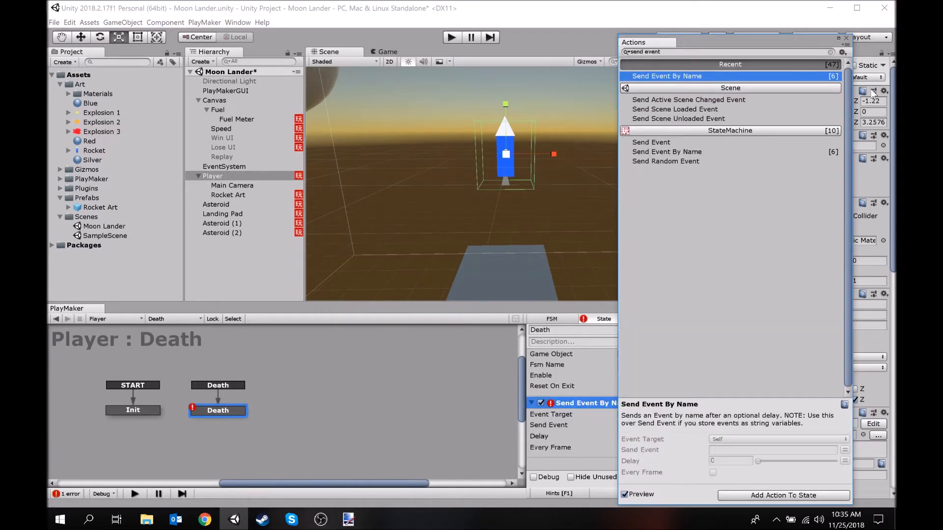
click(845, 38)
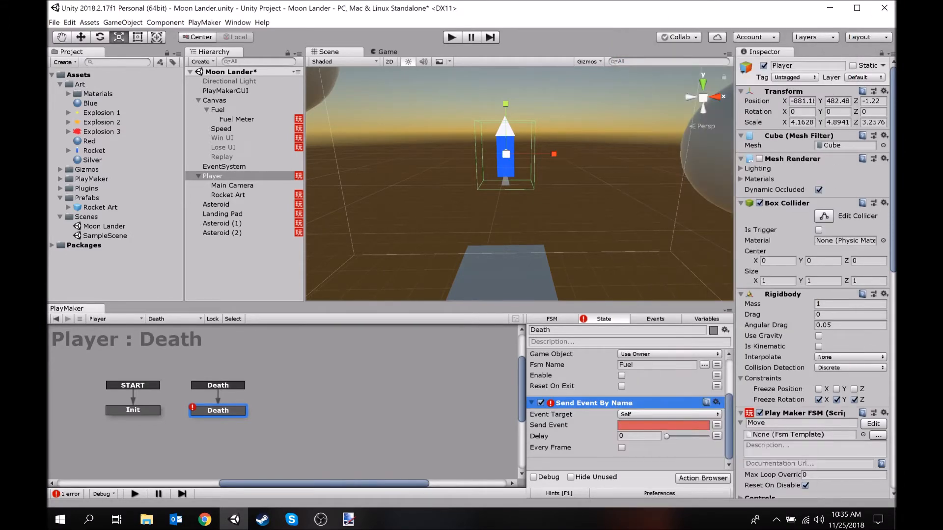
- Set the new action's event target to Game Object FSM and specify Rocket Art as its game object
click(651, 415)
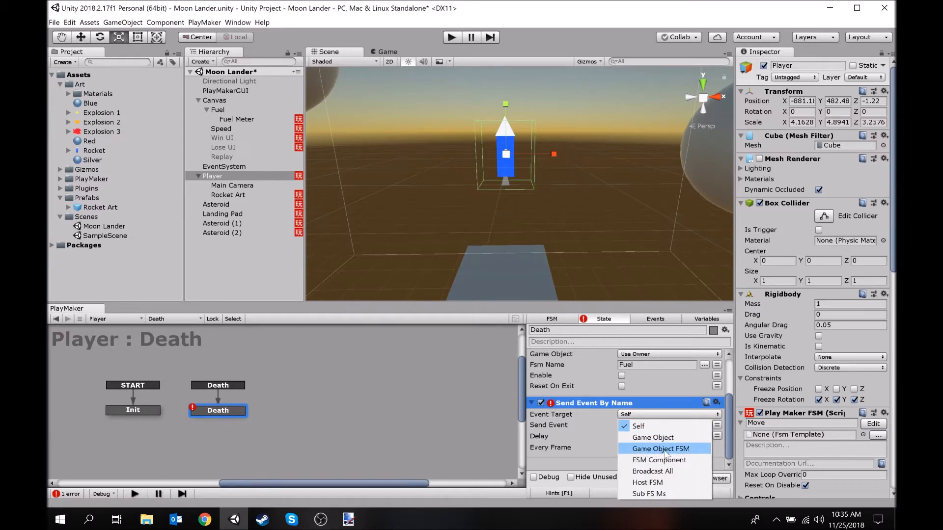
click(660, 449)
click(669, 425)
click(665, 449)
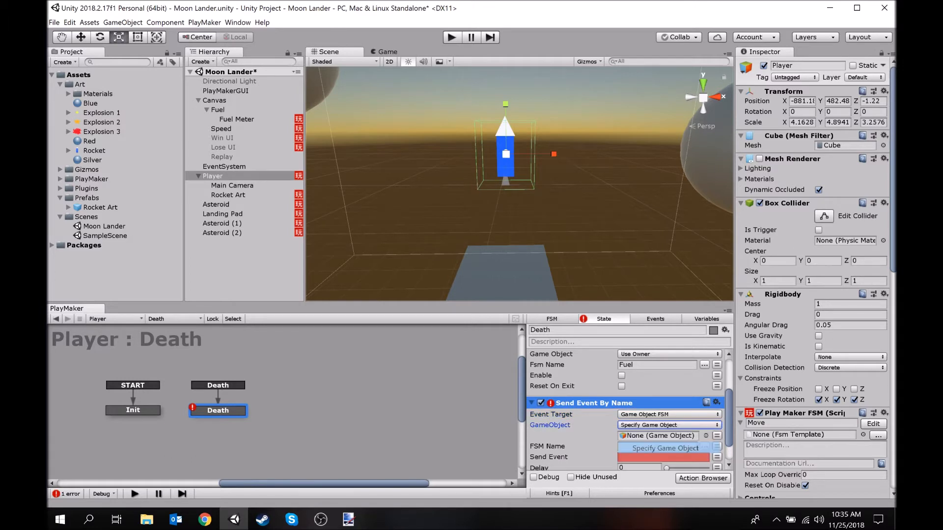
drag(242, 196, 658, 436)
- Target Rocket Art's Animation FSM in the send action and set the event it sends to Explode
scroll(638, 432, down, 1)
scroll(697, 412, down, 1)
click(704, 415)
click(740, 422)
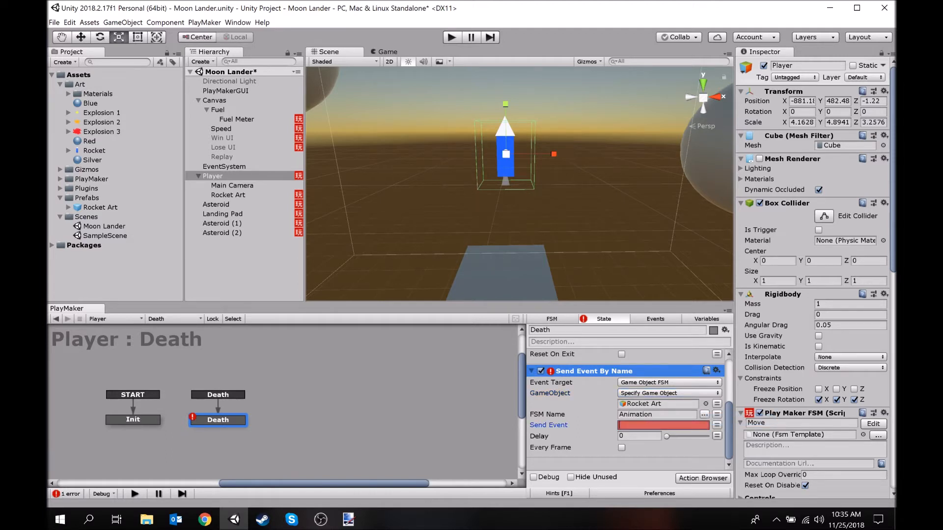
text(Explode)
key(Tab)
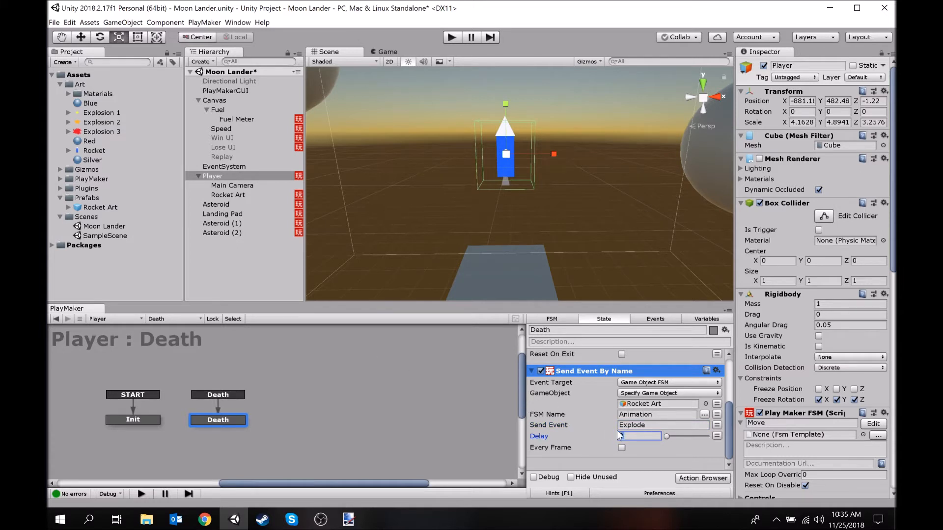
- Review the Death state's actions, then play-test the game through the rocket's death and a replay before stopping it
scroll(682, 395, down, 3)
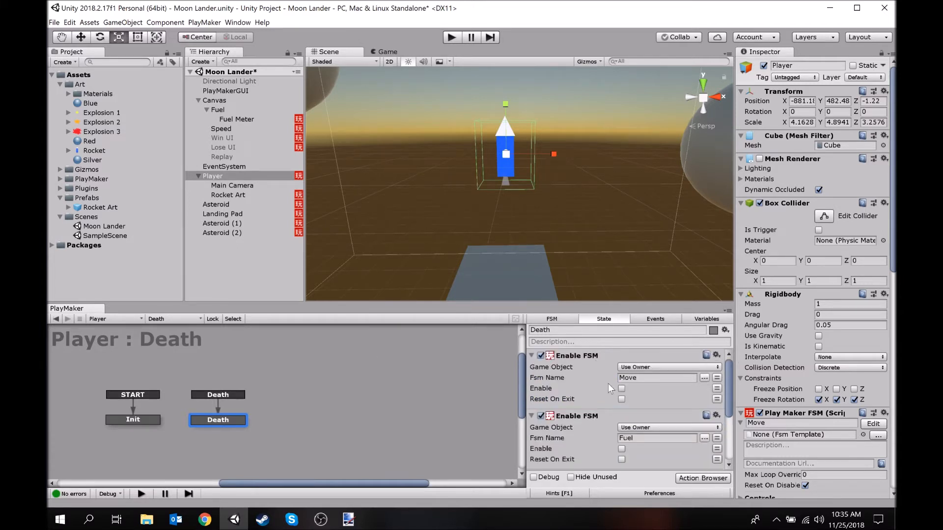
scroll(638, 417, down, 2)
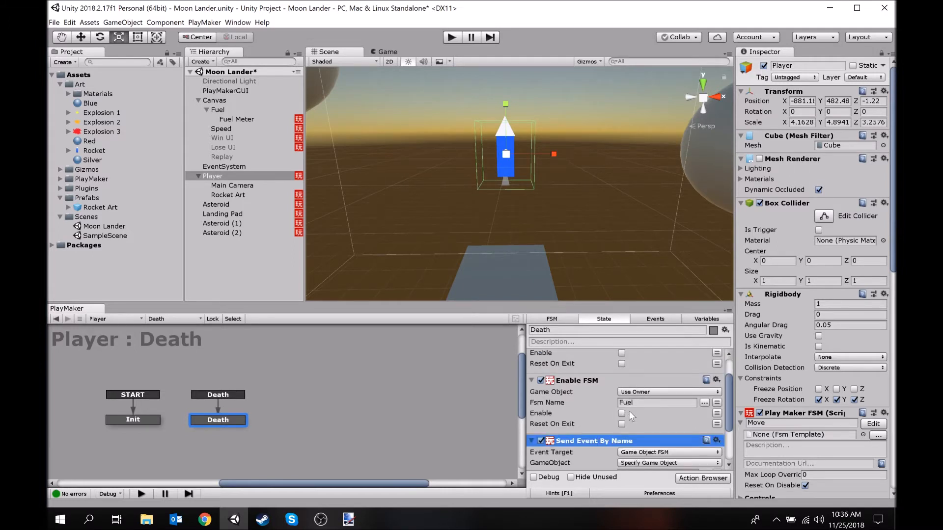
scroll(629, 411, down, 2)
scroll(638, 402, down, 2)
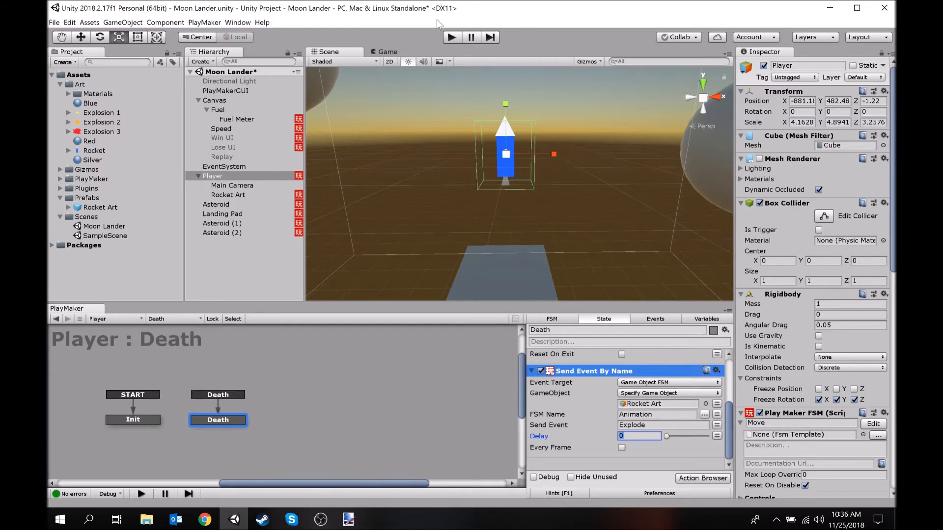
click(456, 37)
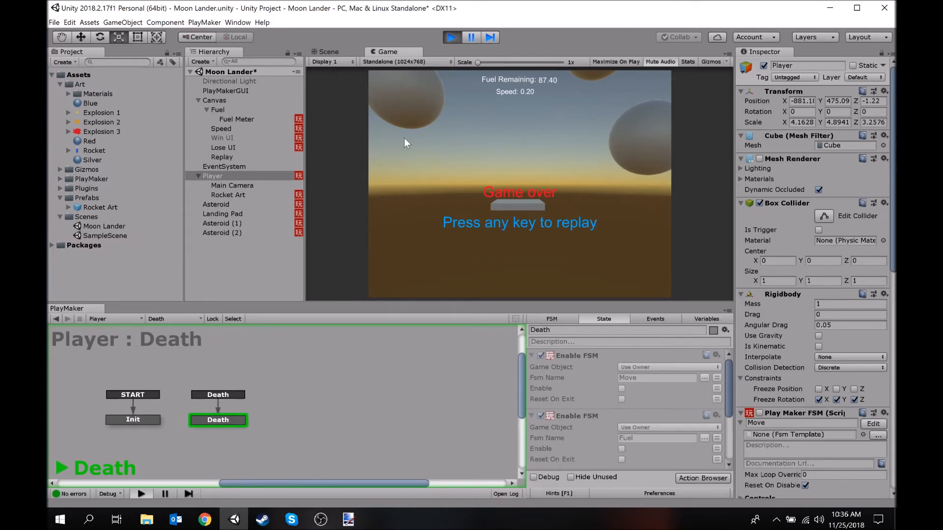
key(space)
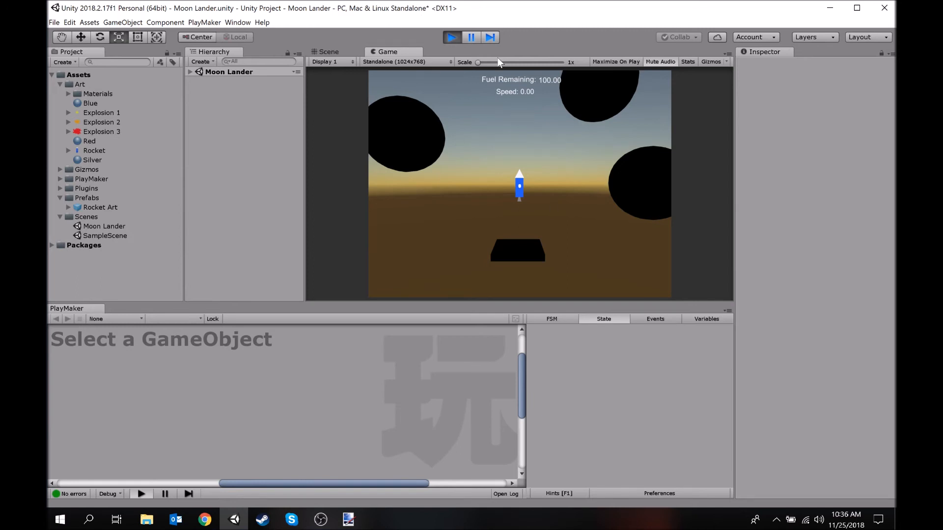
click(452, 37)
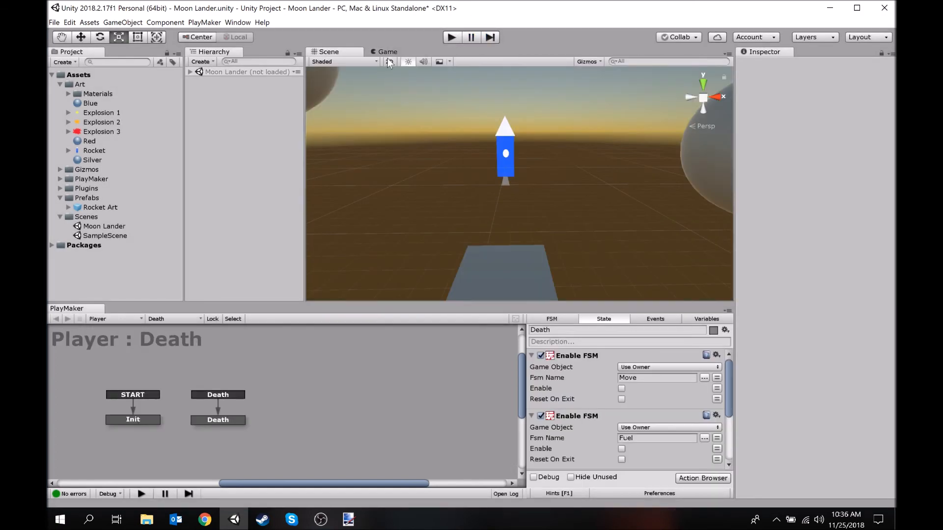
- Activate the Directional Light object and play-test the game with it until the rocket dies
click(228, 82)
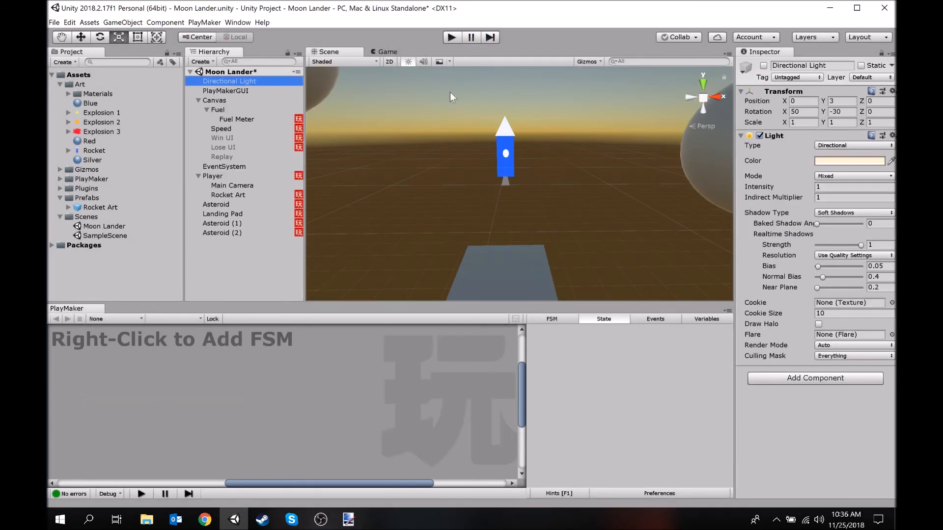
click(763, 66)
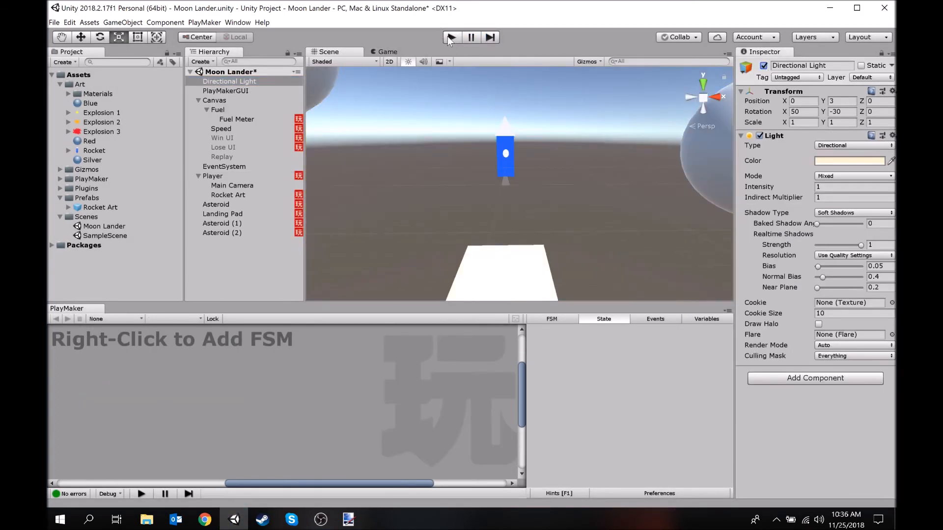
click(450, 37)
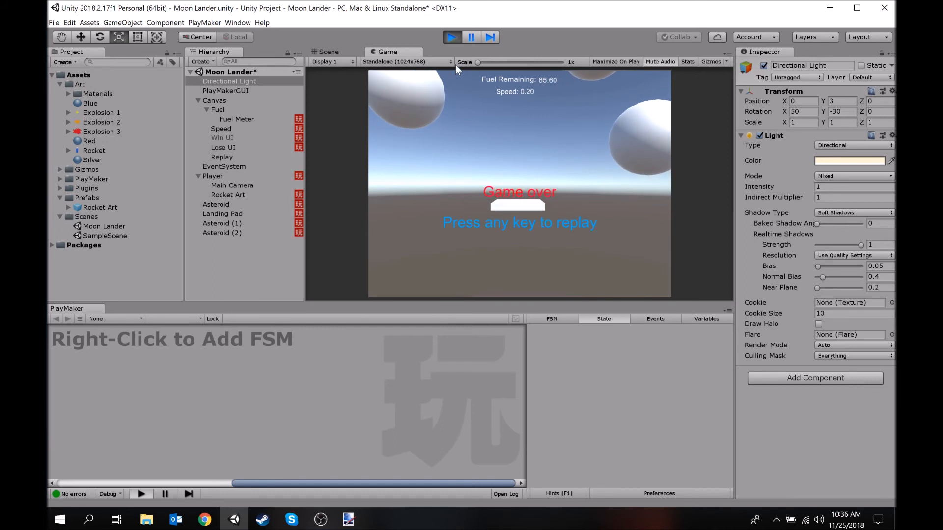
click(450, 39)
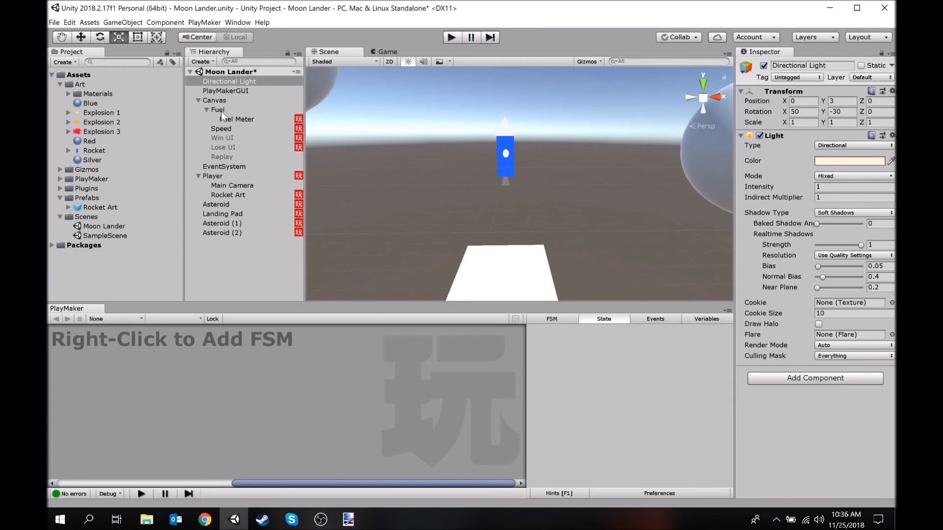
- Reselect Rocket Art and look over its Animation FSM and the rocket in the scene
click(216, 194)
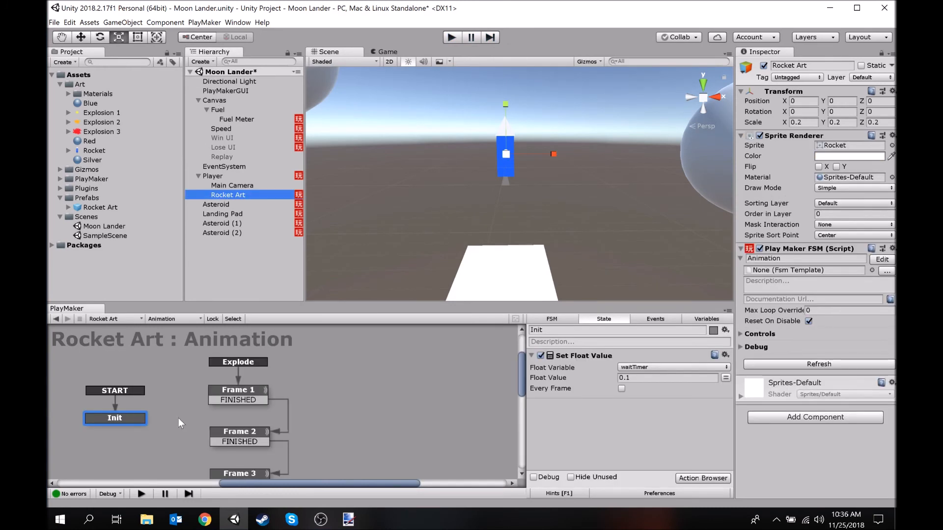
scroll(533, 208, down, 3)
scroll(540, 197, up, 3)
mouse_move(562, 173)
middle_down()
mouse_move(572, 240)
mouse_move(581, 182)
mouse_move(570, 186)
middle_up()
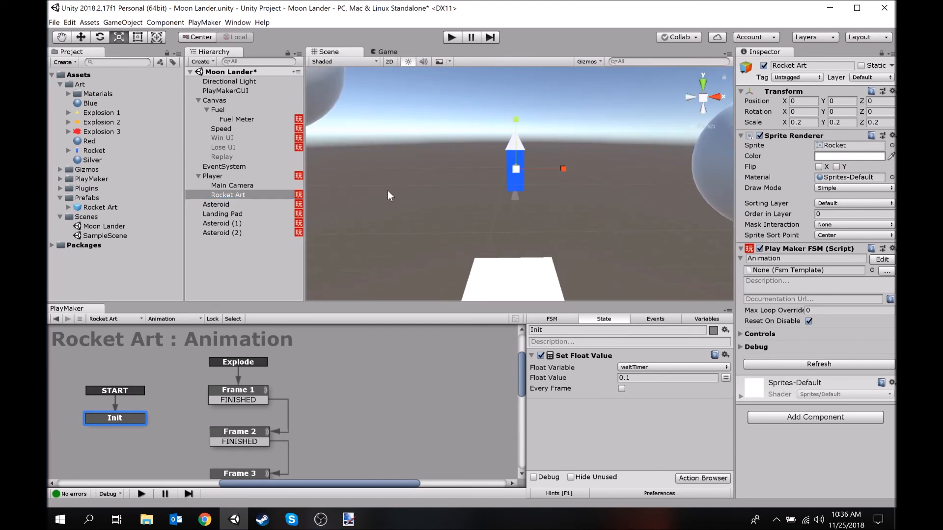
- Move the Main Camera closer to the rocket, to a Z position of about -7.18
click(219, 184)
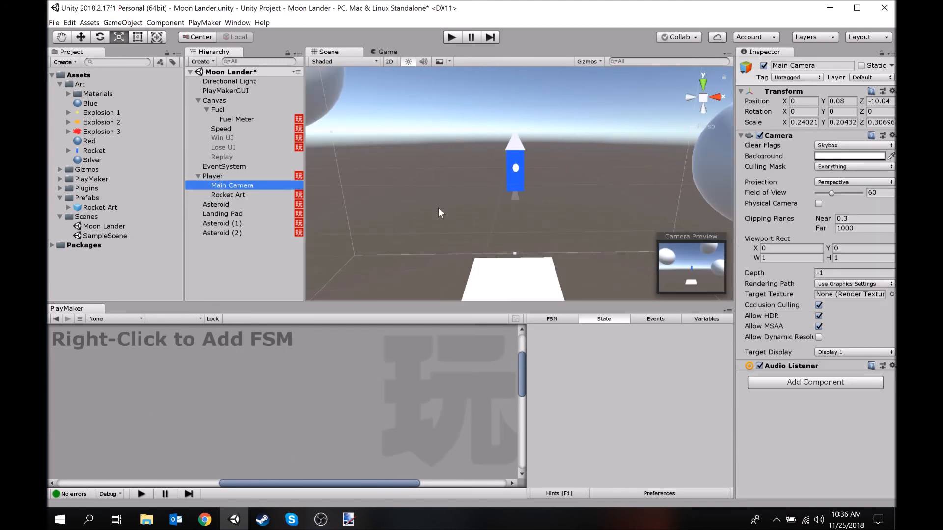
scroll(668, 217, down, 4)
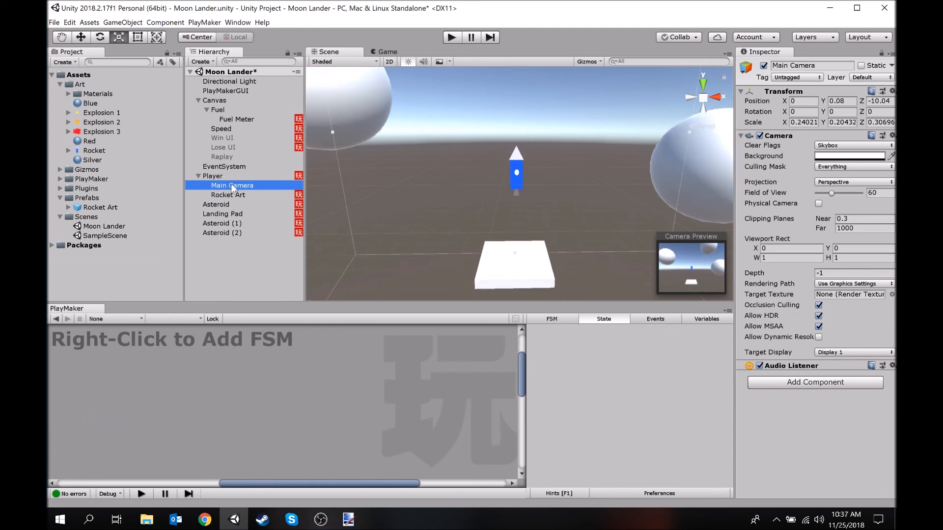
scroll(606, 156, down, 6)
right_drag(607, 157, 499, 172)
key(w)
right_drag(636, 164, 532, 174)
key(d)
drag(540, 160, 636, 134)
key(d)
right_drag(511, 112, 508, 114)
drag(478, 152, 487, 148)
right_drag(488, 149, 633, 157)
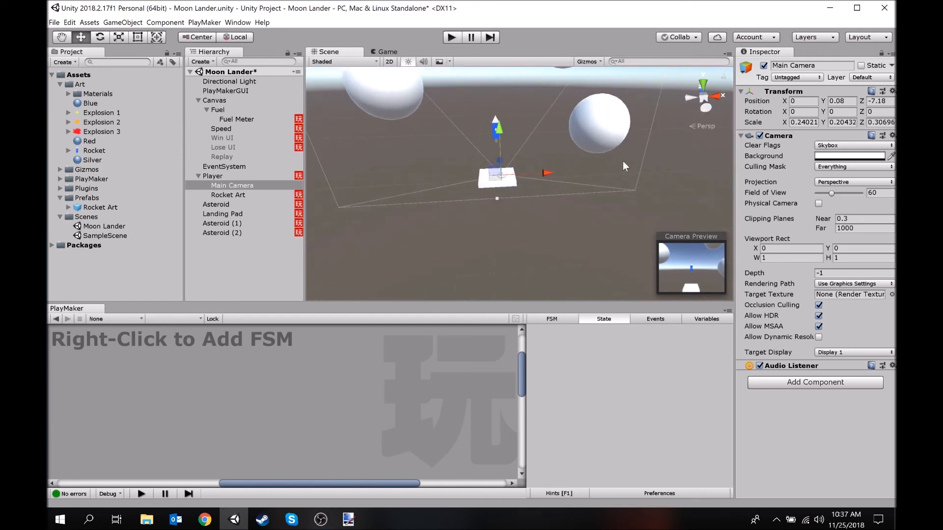